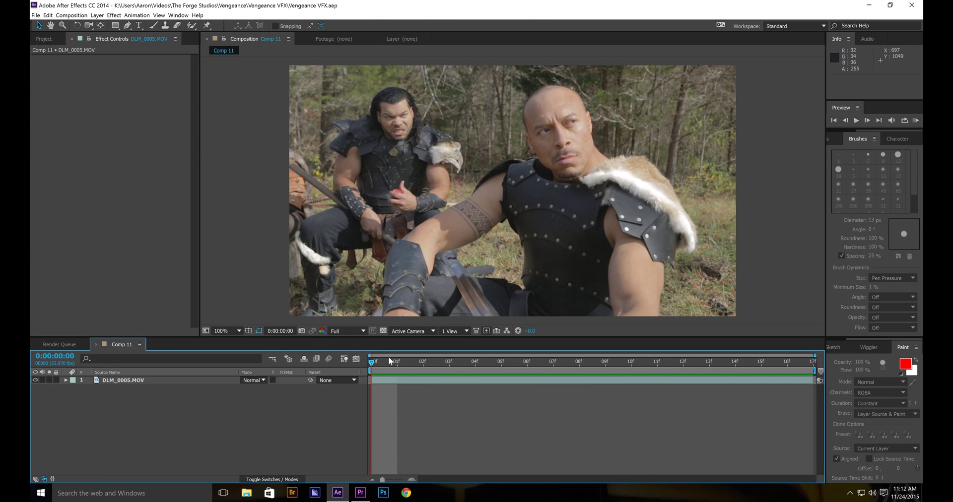
mouse_move(372, 362)
left_mouse_down()
mouse_move(442, 370)
mouse_move(856, 360)
mouse_move(391, 333)
mouse_move(411, 348)
mouse_move(730, 340)
mouse_move(733, 367)
mouse_move(811, 369)
mouse_move(371, 365)
left_mouse_up()
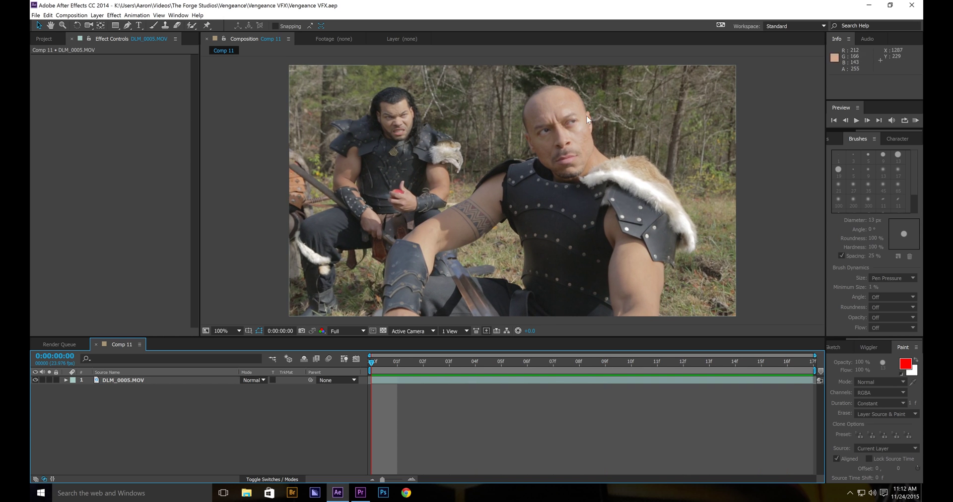
scroll(628, 116, "up", 4)
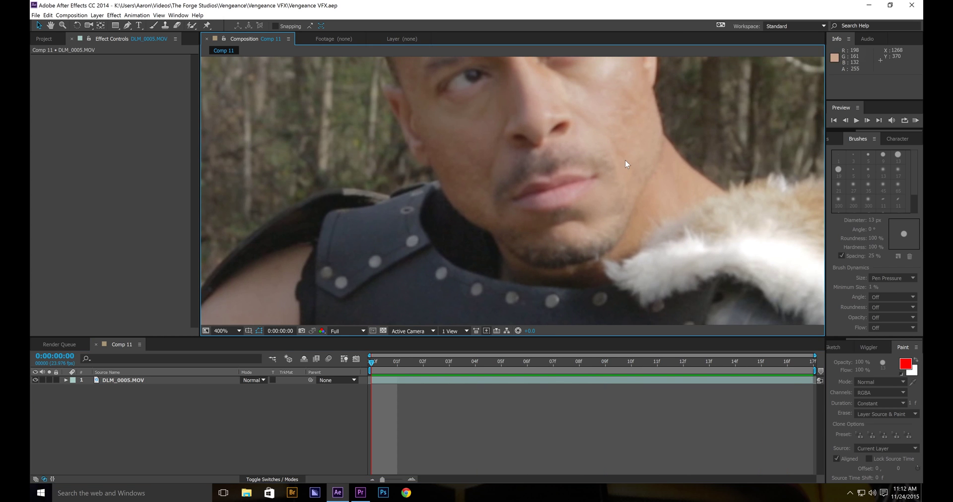
scroll(624, 160, "down", 4)
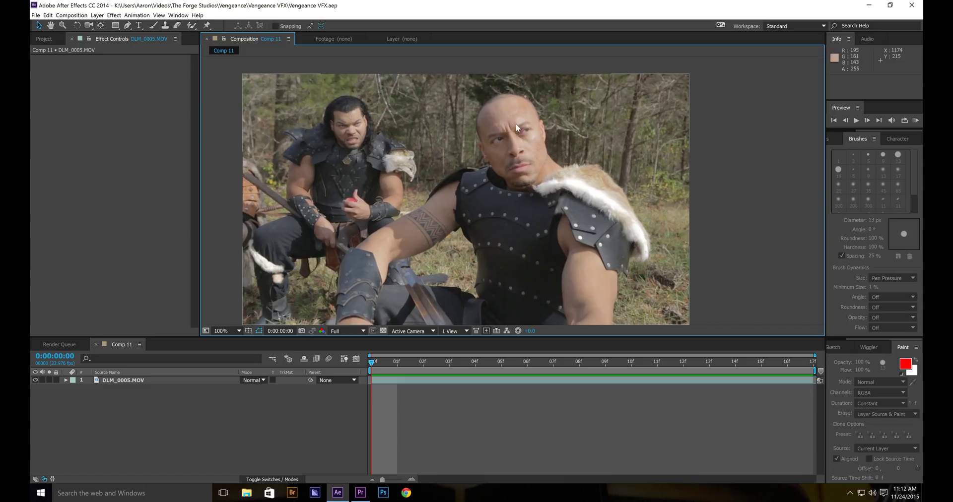
left_click(159, 435)
left_click(165, 380)
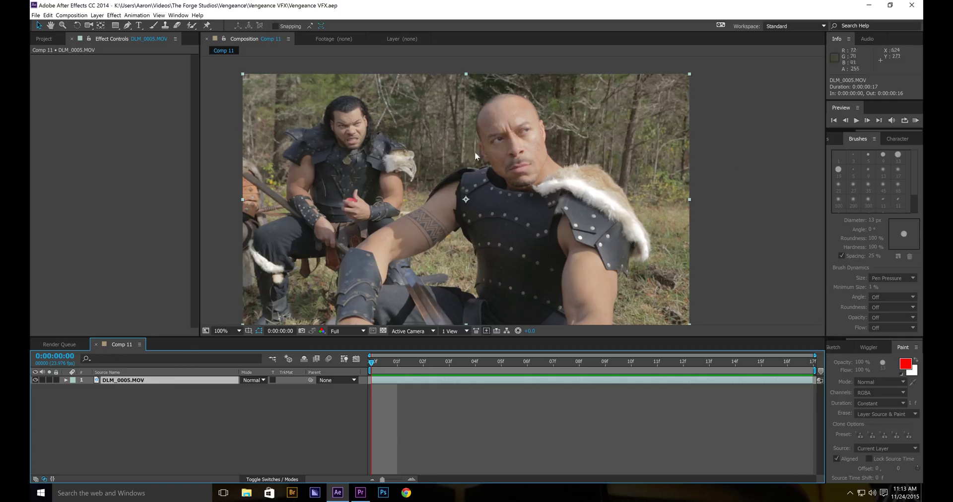
left_click(223, 446)
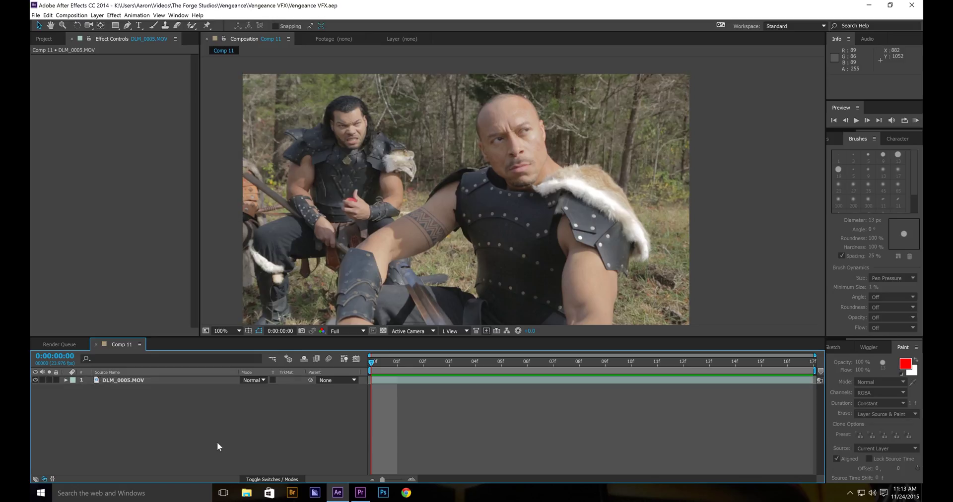
- Duplicate the DLM_0005.MOV layer twice
left_click(164, 380)
left_click_drag(215, 432, 124, 374)
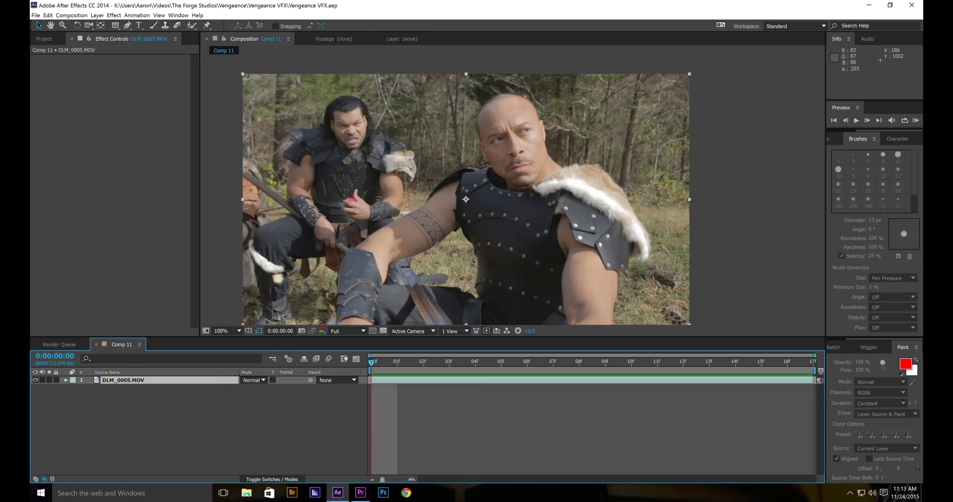
key("ctrl+d")
key("ctrl+d")
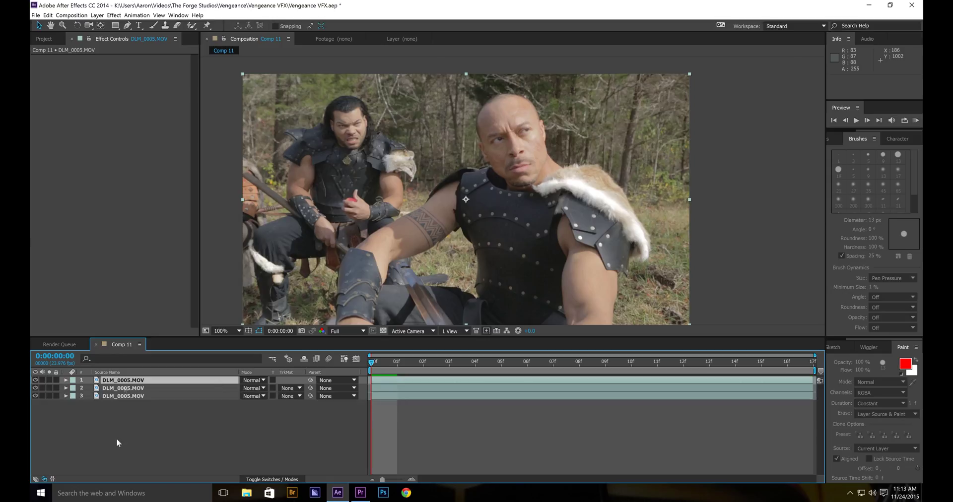
- Apply the Curves effect to the top DLM_0005.MOV layer and shape its RGB curve into a high-contrast S-curve
left_click(113, 16)
mouse_move(132, 97)
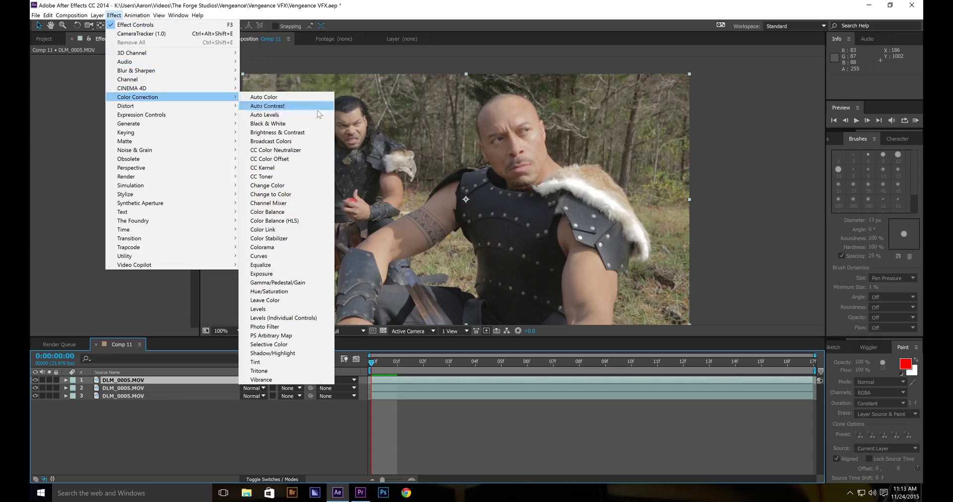
left_click(258, 256)
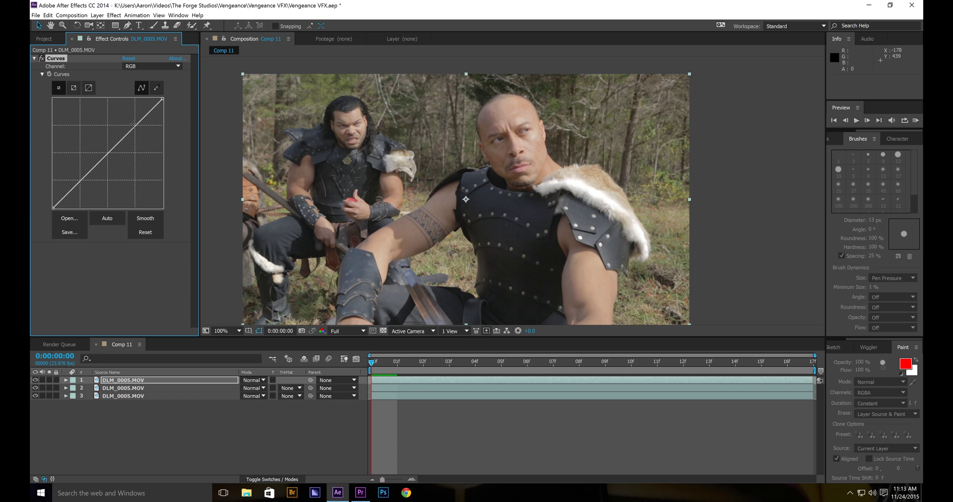
left_click_drag(133, 125, 127, 122)
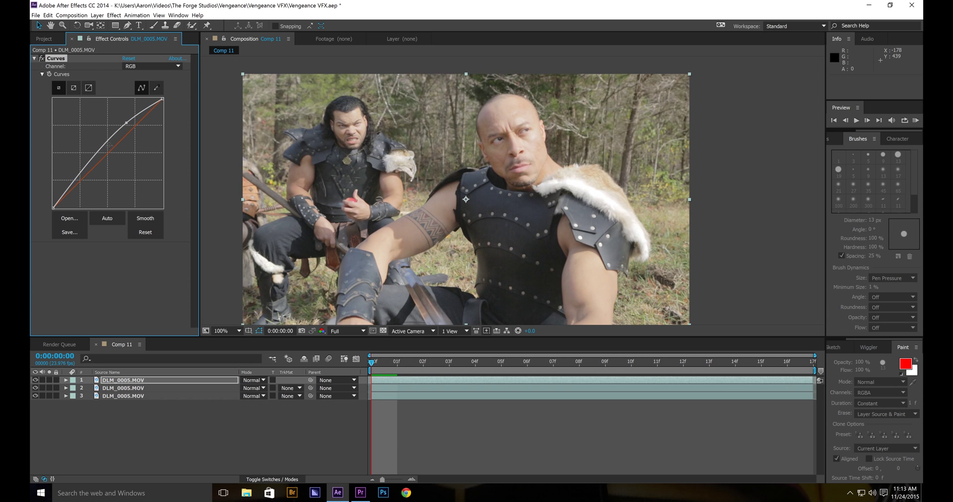
left_click_drag(89, 163, 92, 185)
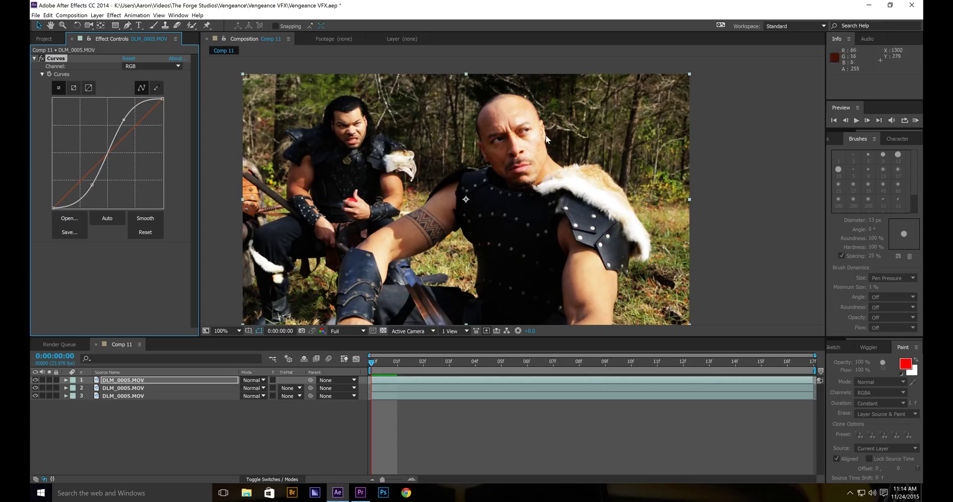
left_click_drag(92, 185, 89, 187)
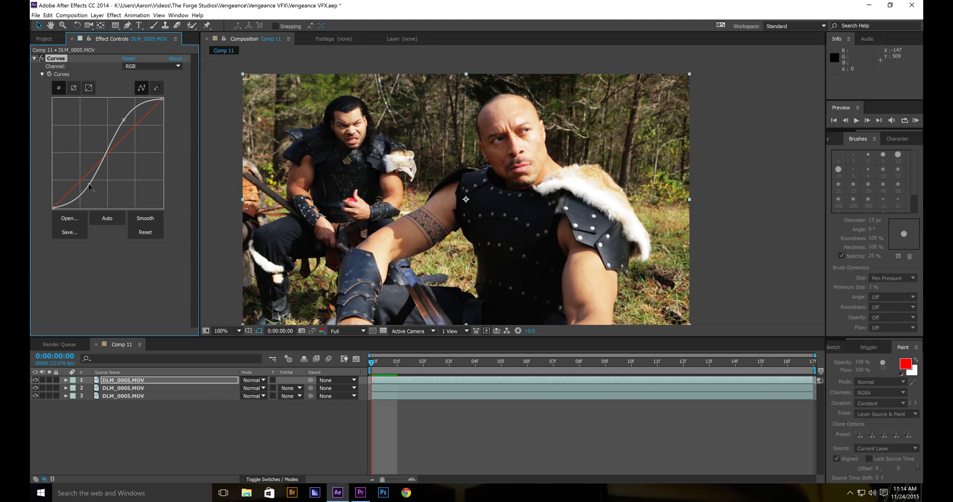
left_click_drag(124, 120, 120, 121)
- Brighten the top layer by shifting both points of its RGB curve towards the highlights, and save the project
scroll(442, 175, "up", 1)
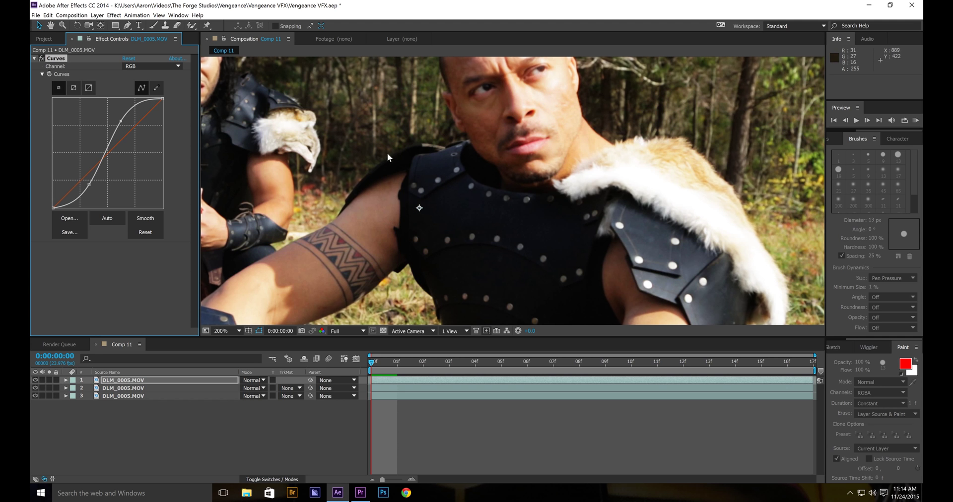
left_click_drag(89, 185, 82, 188)
left_click_drag(123, 120, 113, 117)
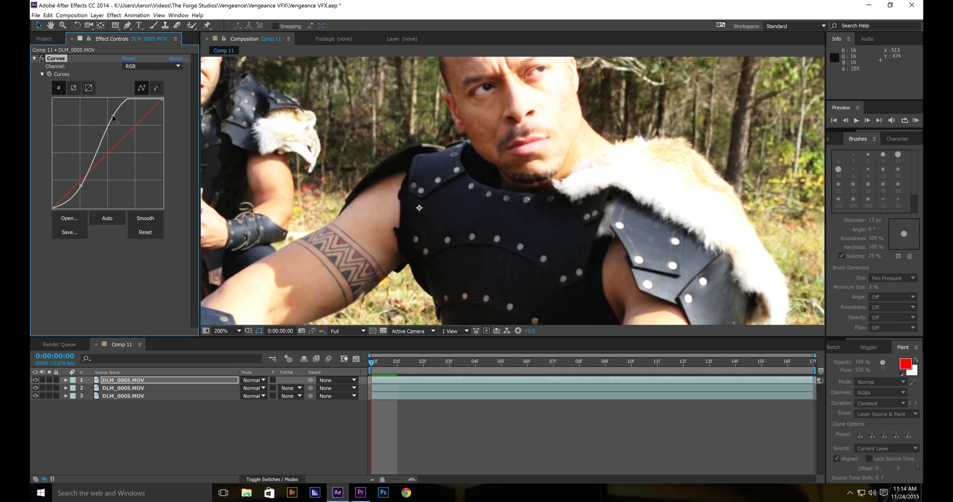
key("comma")
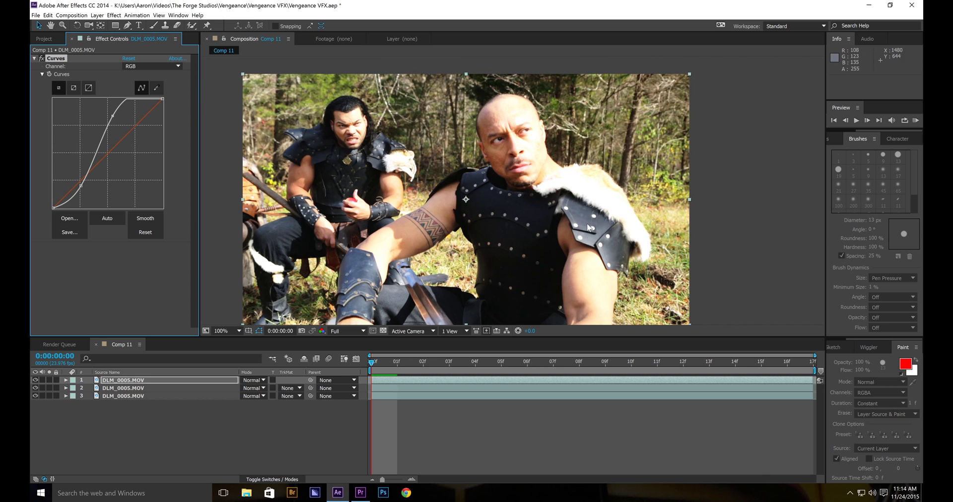
mouse_move(422, 188)
left_mouse_down()
mouse_move(428, 157)
mouse_move(430, 186)
left_mouse_up()
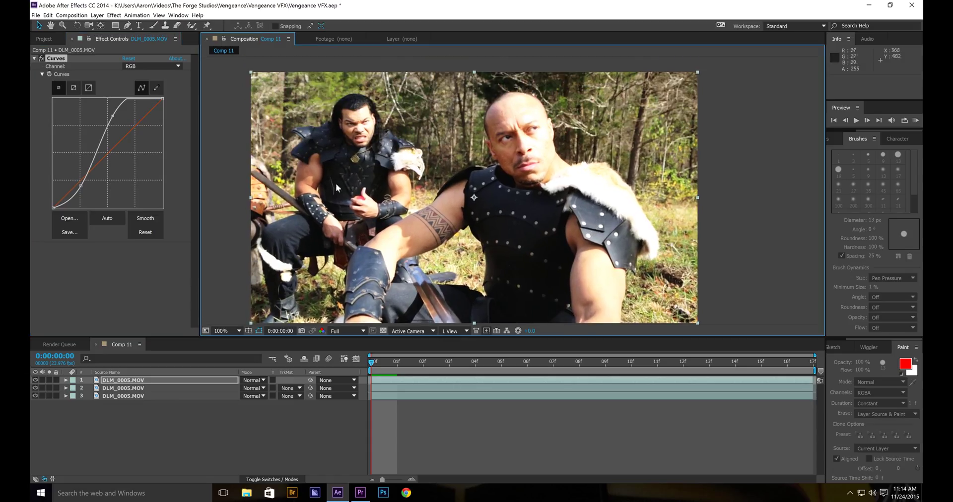
left_click(180, 441)
key("ctrl+s")
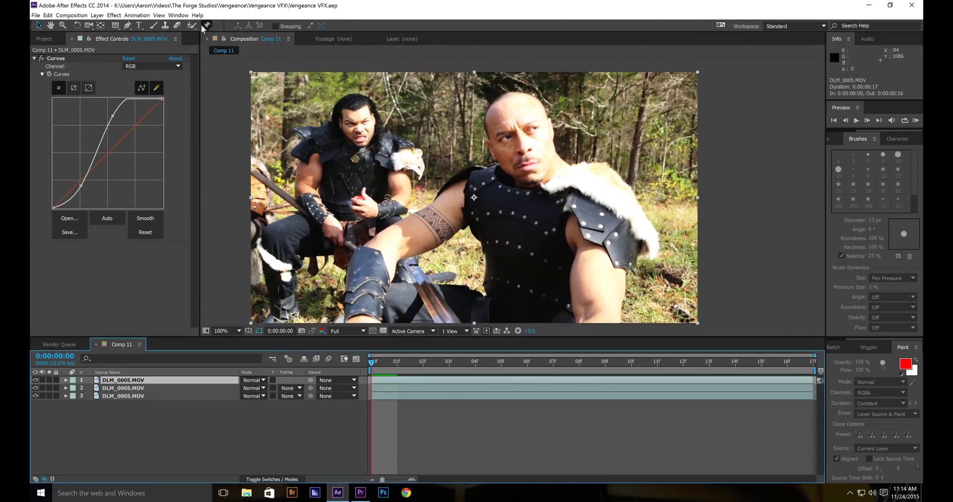
- Open the top DLM_0005.MOV layer in the Layer viewer and activate the Roto Brush tool
left_click(194, 27)
double_click(125, 382)
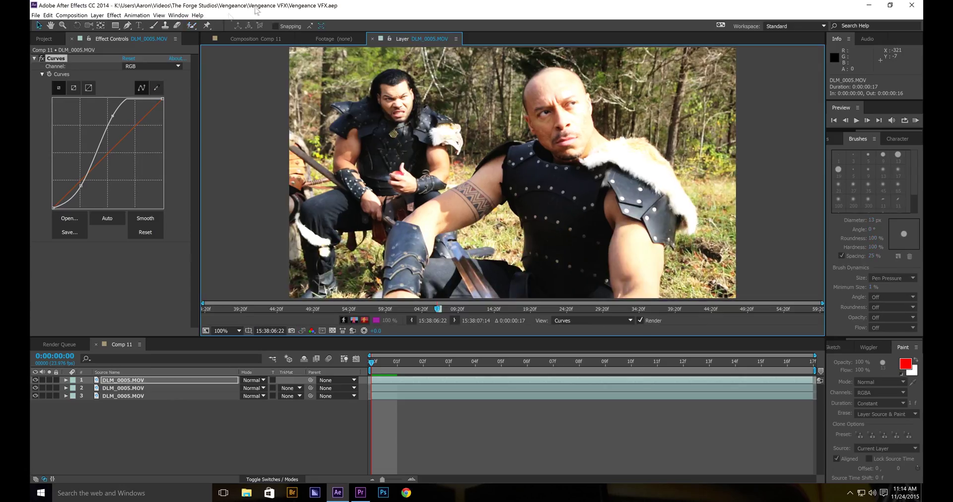
left_click(38, 25)
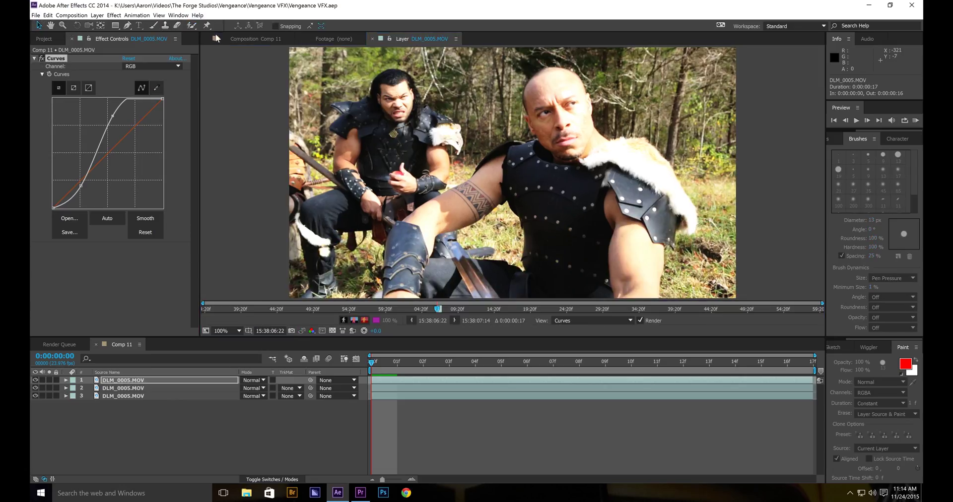
left_click(192, 26)
scroll(459, 92, "up", 2)
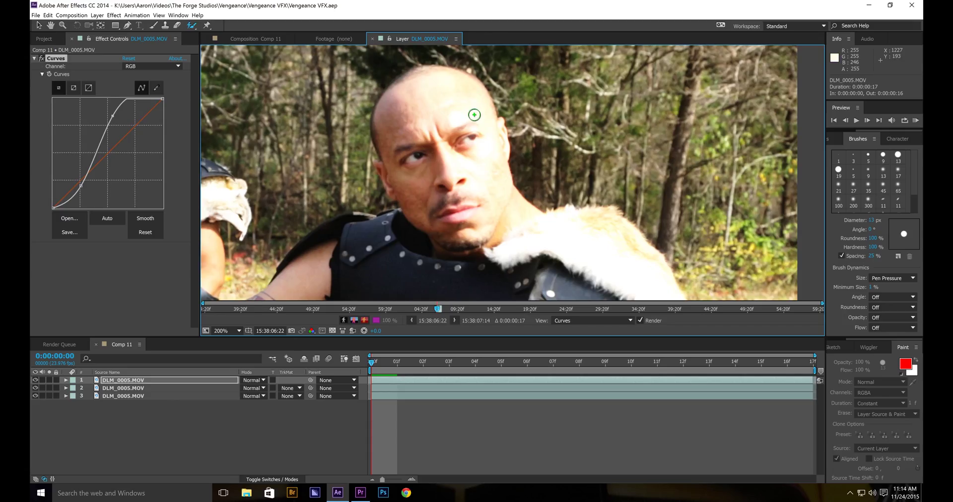
scroll(496, 207, "down", 2)
scroll(498, 209, "up", 2)
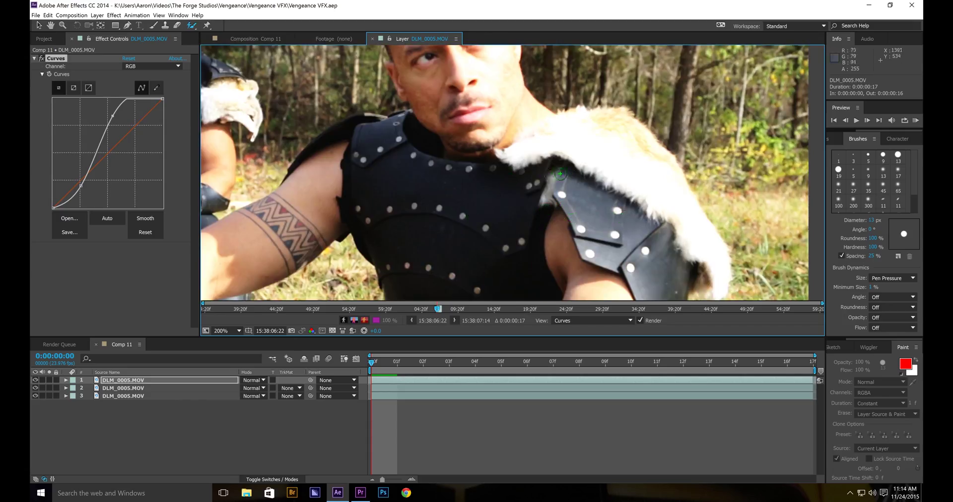
- Paint Roto Brush foreground strokes over the front warrior's body and the seated warrior from legs to head
mouse_move(559, 175)
left_mouse_down()
mouse_move(534, 240)
mouse_move(443, 233)
mouse_move(373, 205)
mouse_move(356, 182)
mouse_move(529, 217)
left_mouse_up()
scroll(529, 217, "down", 1)
mouse_move(544, 182)
left_mouse_down()
mouse_move(552, 238)
mouse_move(483, 232)
mouse_move(543, 231)
mouse_move(519, 231)
mouse_move(502, 254)
mouse_move(506, 276)
left_mouse_up()
mouse_move(505, 230)
left_mouse_down()
mouse_move(444, 264)
mouse_move(362, 241)
mouse_move(333, 248)
left_mouse_up()
mouse_move(322, 246)
left_mouse_down()
mouse_move(252, 243)
mouse_move(297, 219)
left_mouse_up()
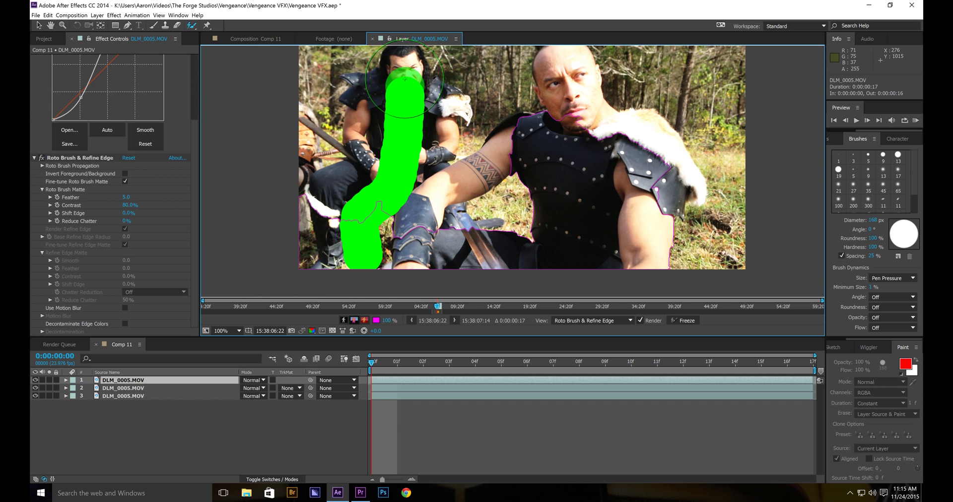
left_click_drag(400, 109, 405, 106)
left_click(439, 136)
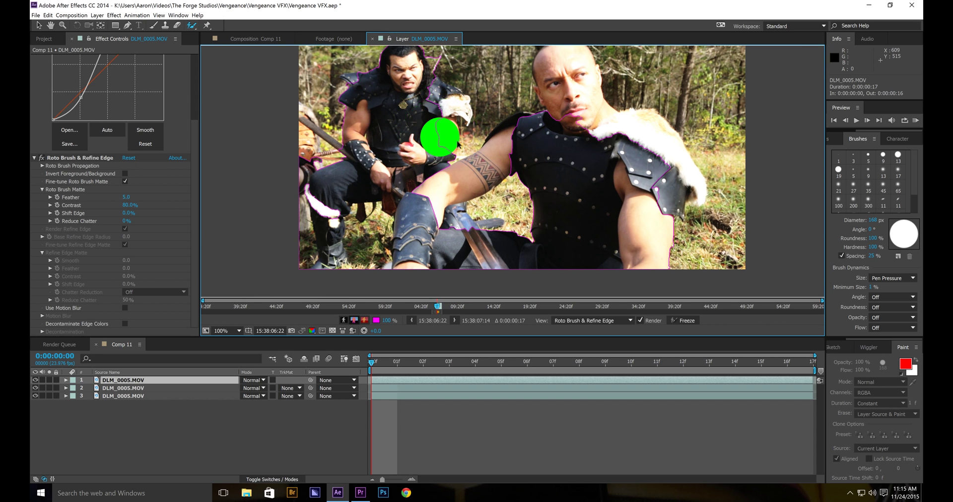
- Reduce the brush to 25 px and subtract the background gap between the seated man's arm and the tattooed arm from the roto selection
left_click_drag(507, 183, 479, 158, "ctrl")
scroll(478, 135, "up", 2)
left_click_drag(416, 110, 511, 201)
left_click_drag(411, 127, 408, 177, "alt")
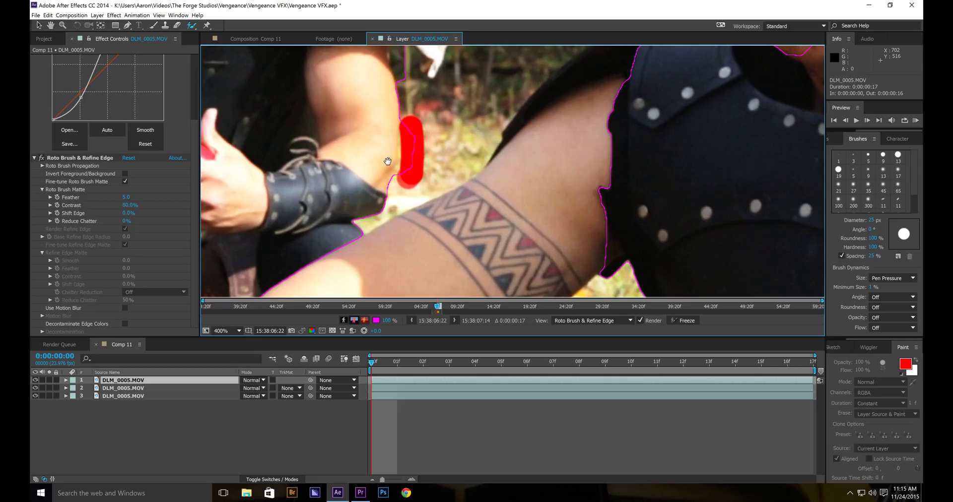
left_click_drag(425, 88, 423, 95)
left_click_drag(355, 208, 372, 186)
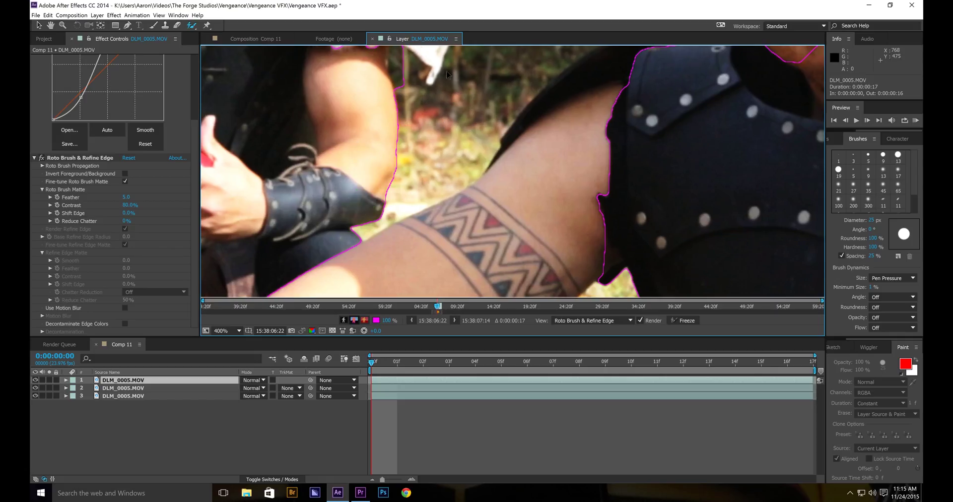
mouse_move(443, 87)
left_mouse_down()
mouse_move(379, 158)
mouse_move(373, 142)
mouse_move(393, 181)
mouse_move(386, 234)
mouse_move(404, 191)
mouse_move(422, 205)
left_mouse_up()
mouse_move(358, 143)
left_mouse_down()
mouse_move(442, 216)
mouse_move(420, 179)
mouse_move(357, 159)
left_mouse_up()
mouse_move(392, 102)
left_mouse_down()
mouse_move(404, 139)
mouse_move(422, 151)
left_mouse_up()
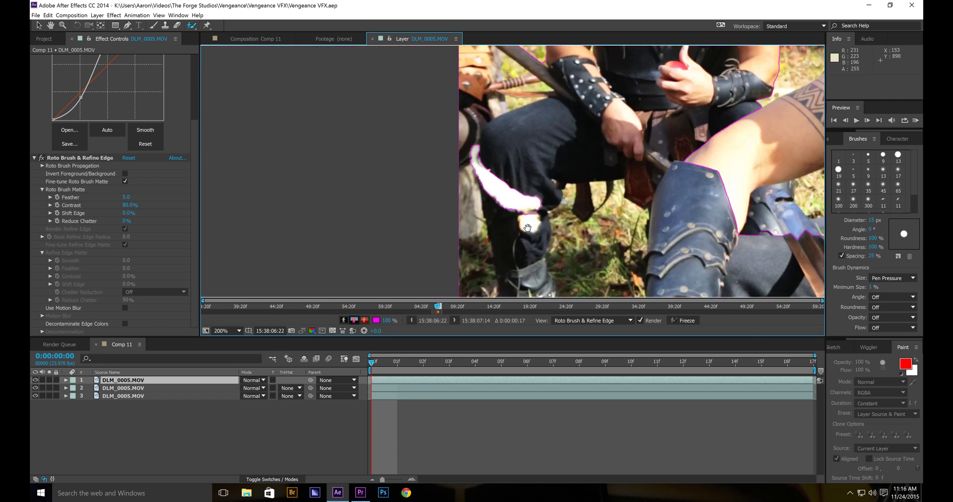
- Check the roto outline around both men and save the project
left_click_drag(526, 228, 238, 248)
scroll(512, 171, "up", 1)
scroll(512, 171, "down", 1)
scroll(596, 148, "down", 1)
left_click_drag(419, 225, 617, 248)
scroll(578, 233, "down", 1)
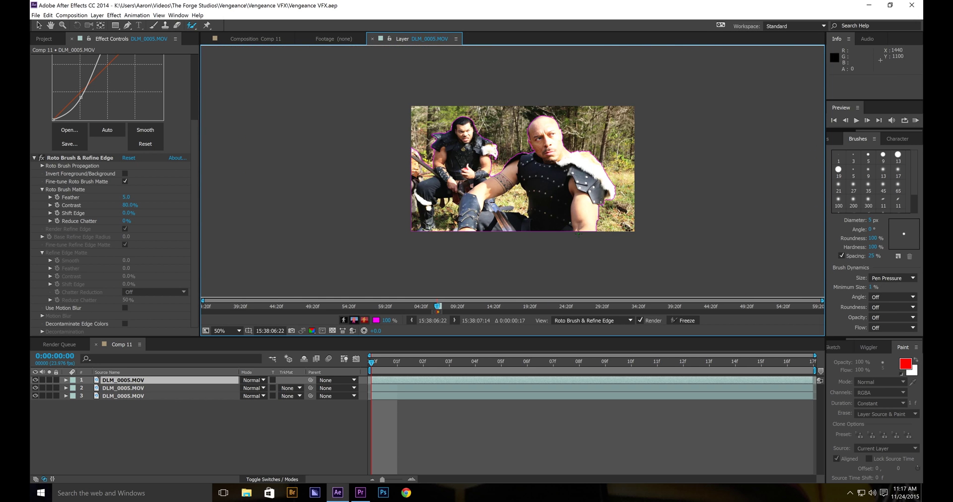
scroll(376, 230, "up", 3)
scroll(375, 230, "down", 2)
key("ctrl+s")
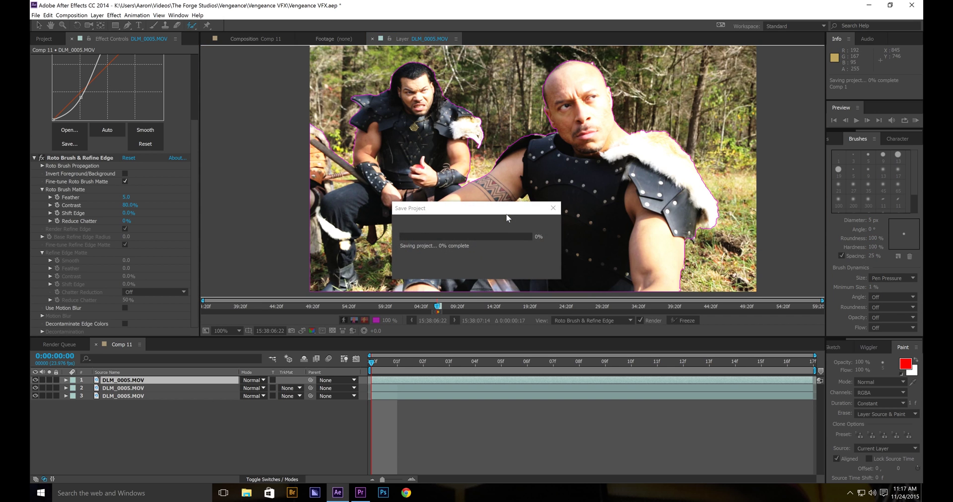
- Enlarge the Layer viewer and play the clip to propagate the roto selection across the frames
left_click_drag(565, 183, 557, 185)
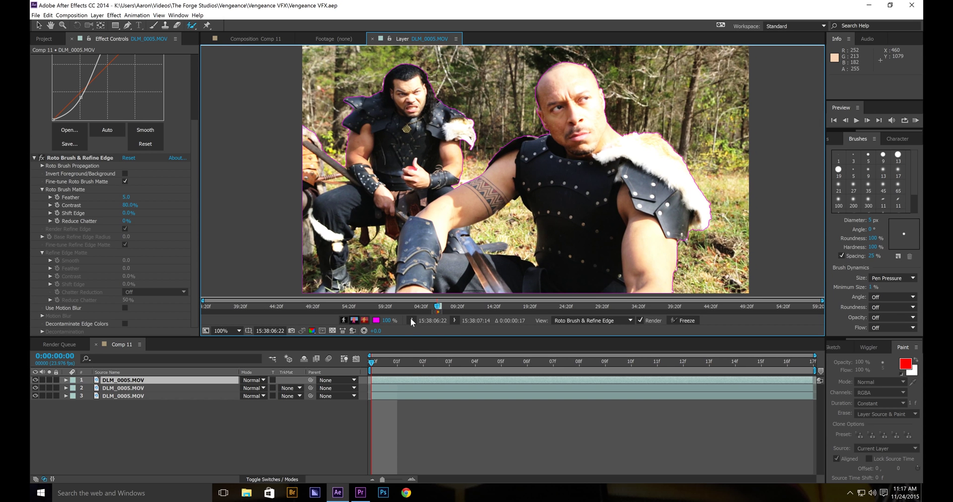
left_click_drag(414, 337, 413, 359)
key("space")
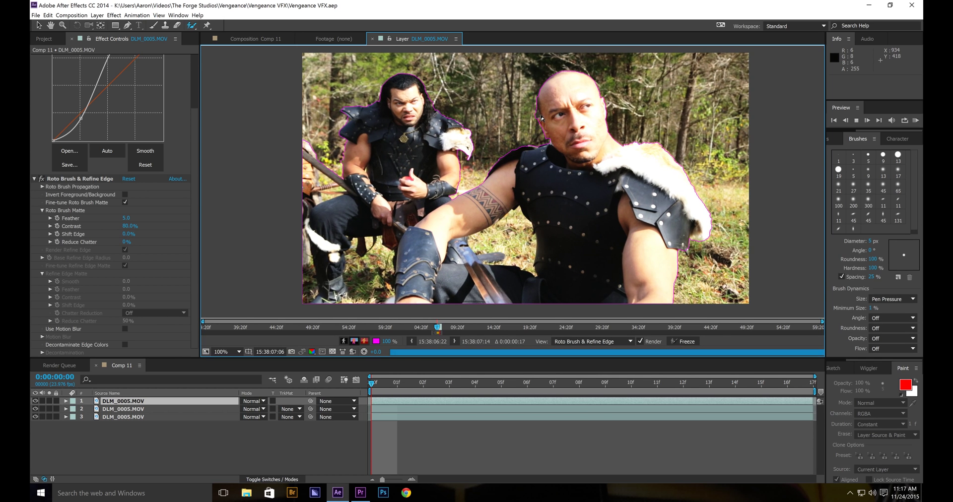
- Add the missing temple area above the front man's ear to the roto selection at frame 6, and save the project
key("period")
left_click_drag(527, 129, 463, 244)
key("period")
left_click_drag(495, 183, 429, 226)
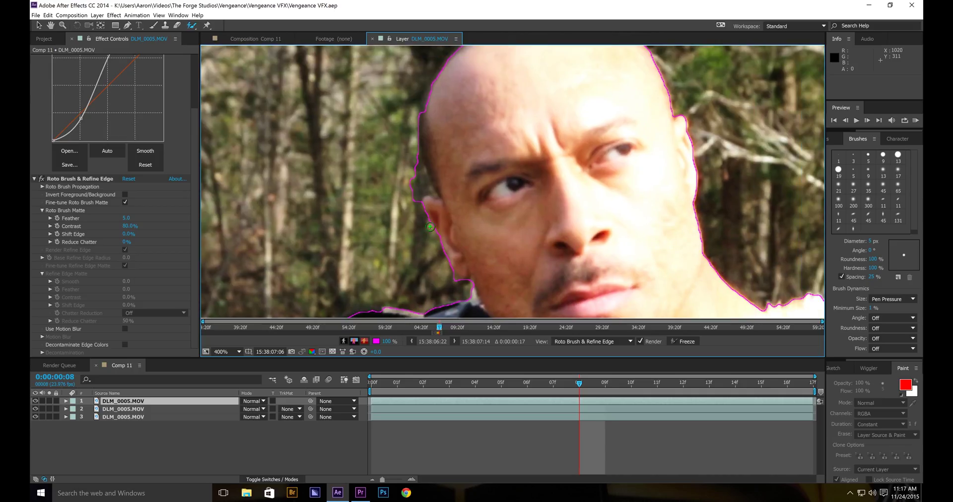
key("Page_Up")
key("Page_Up")
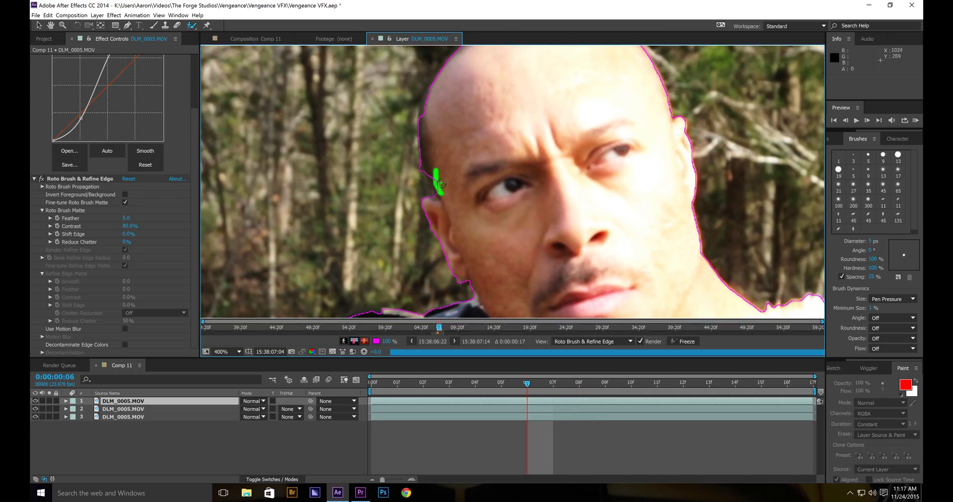
key("comma")
key("ctrl+s")
key("comma")
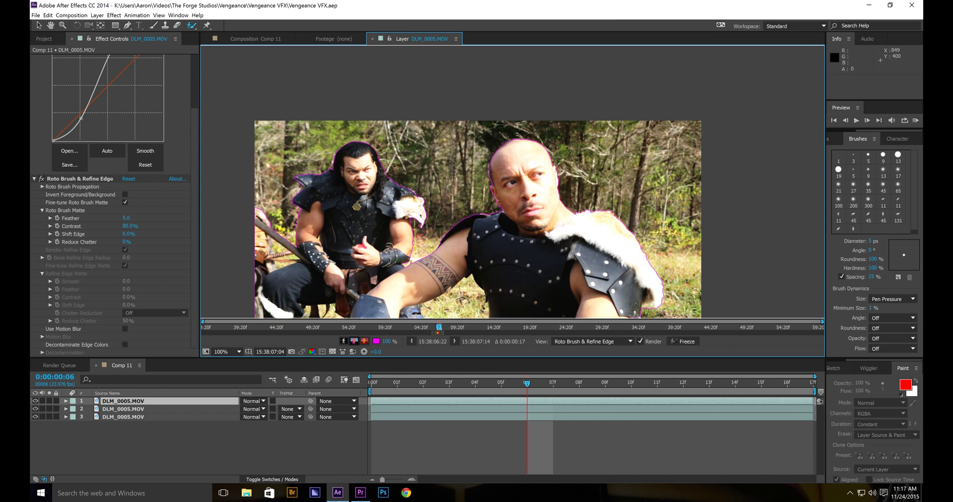
- Propagate the roto selection through to frame 16, then return to the Comp 11 composition with the Selection tool active
key("space")
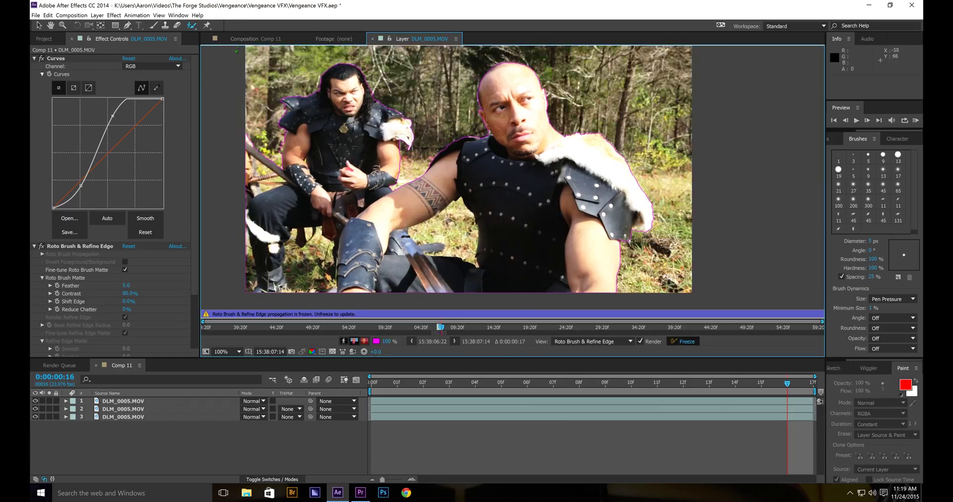
left_click(237, 41)
left_click(38, 24)
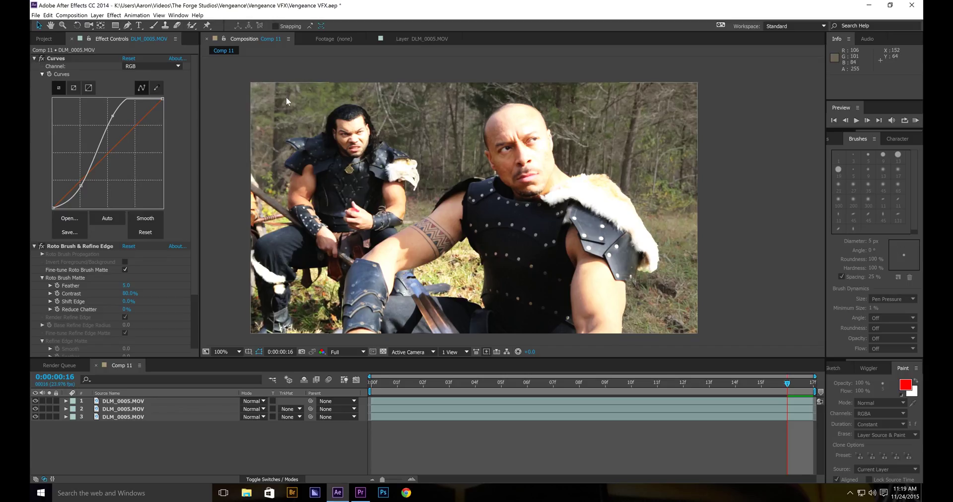
- Collapse the Curves effect settings and rename the top footage layer "Roto Layer"
left_click(207, 94)
left_click(32, 59)
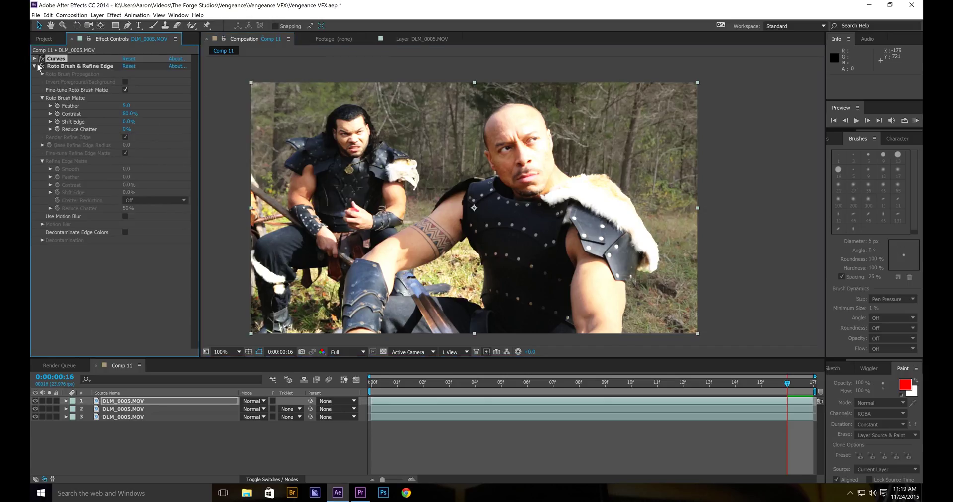
left_click(114, 313)
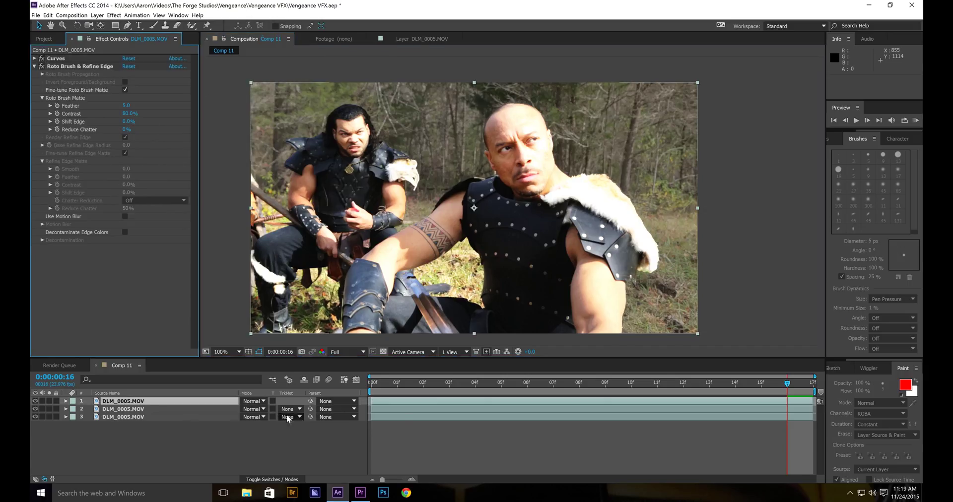
left_click(286, 409)
left_click(123, 411)
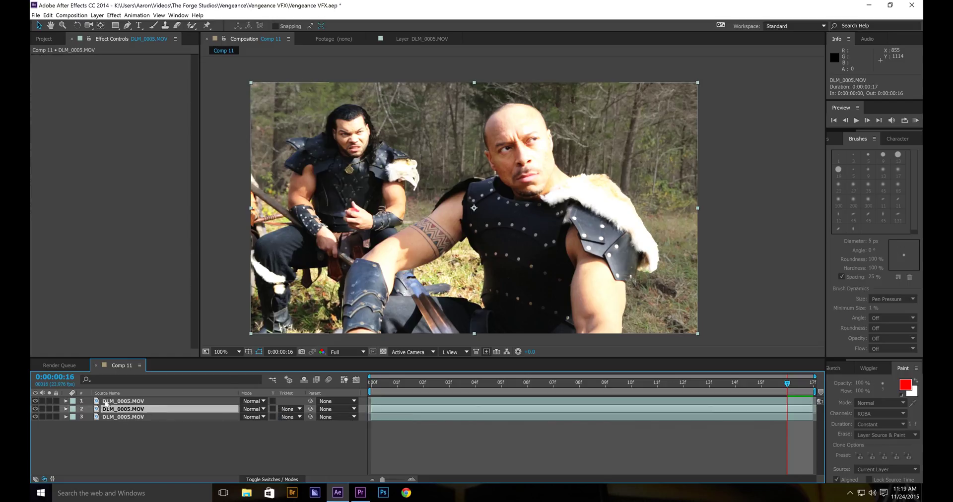
left_click(130, 401)
key("Return")
type("Roto Layer")
key("Return")
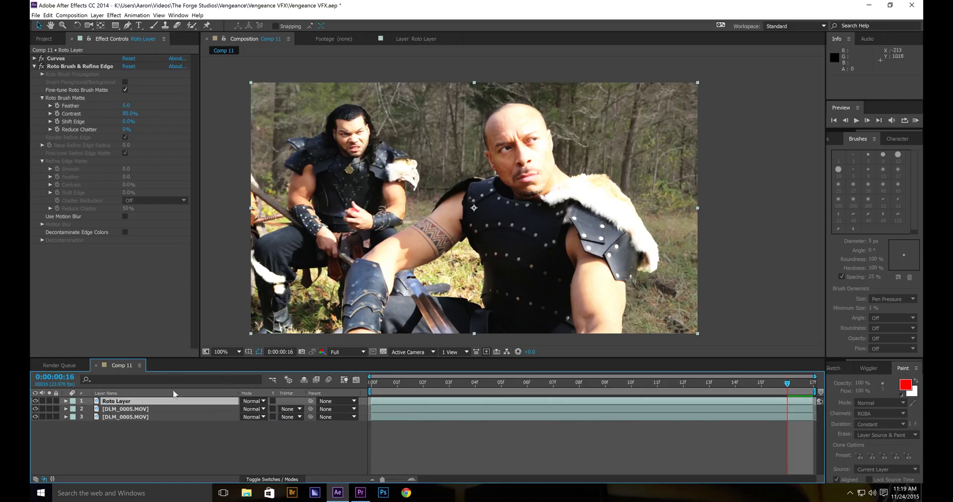
- Rename the second footage layer "Matte Layer" and the third one "Background Layer"
left_click(143, 409)
key("Return")
type("Matte Layer")
key("Return")
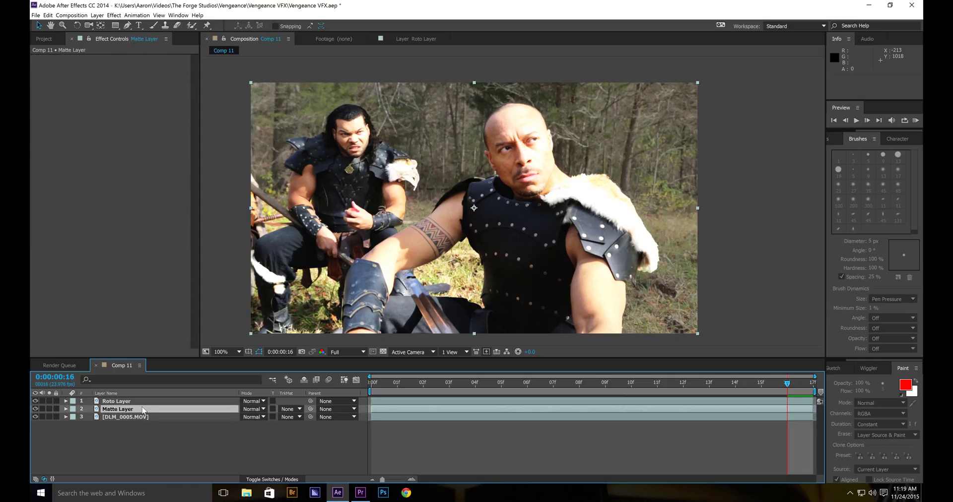
left_click(142, 416)
key("Return")
type("Background Layer")
key("Return")
- Set the Matte Layer's track matte to Alpha Matte "Roto Layer"
left_click(293, 408)
left_click(199, 418)
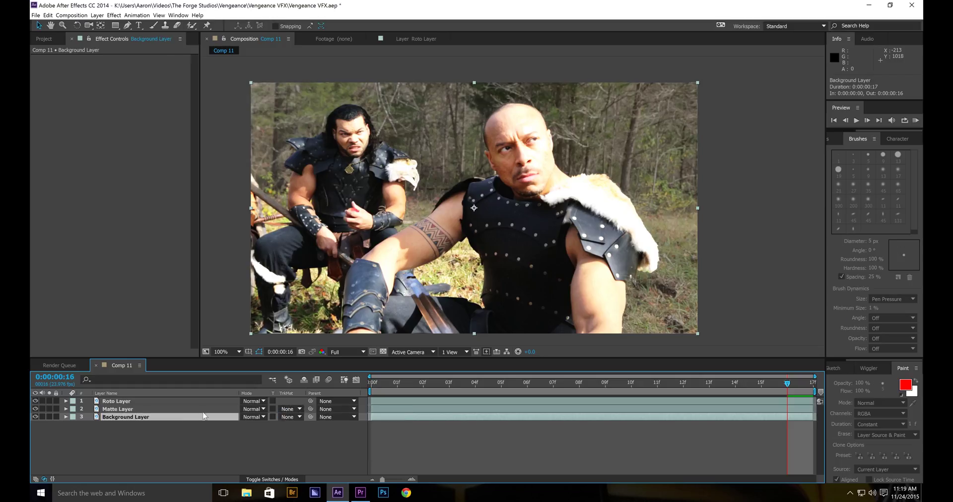
left_click(203, 409)
left_click(292, 409)
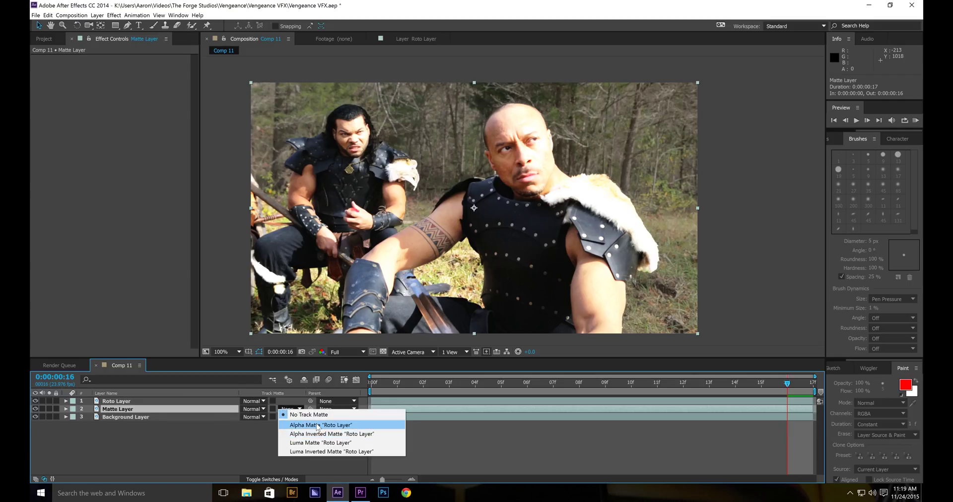
left_click(317, 425)
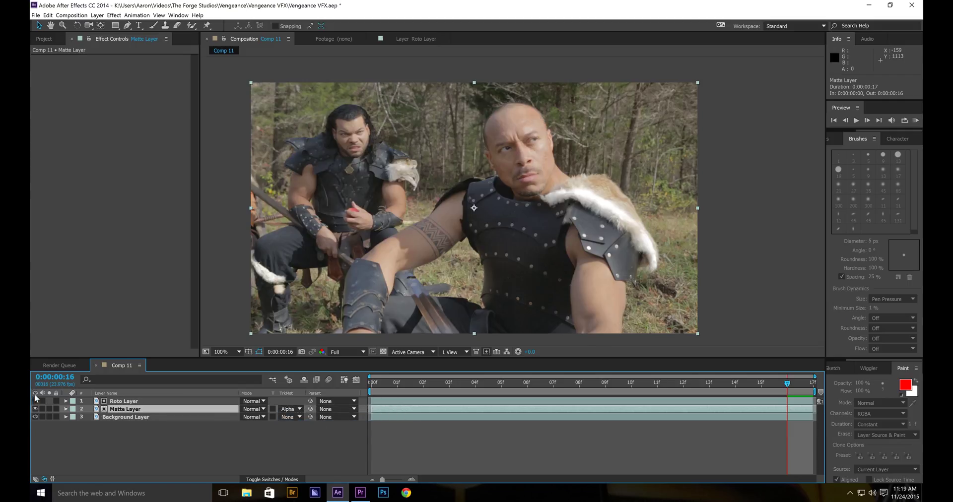
- Toggle the Background Layer's visibility repeatedly to check the matted cutout of the two men
left_click(133, 402)
left_click(134, 411)
left_click(35, 418)
left_click(34, 418)
left_click(34, 417)
left_click(35, 417)
left_click(35, 417)
left_click(35, 417)
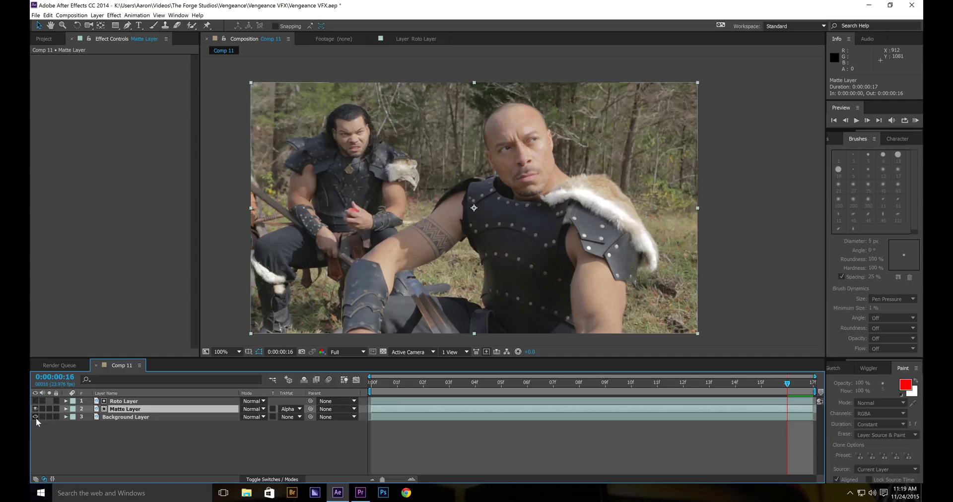
- Set the Roto Brush matte's Feather to 20 on the Roto Layer
left_click(112, 402)
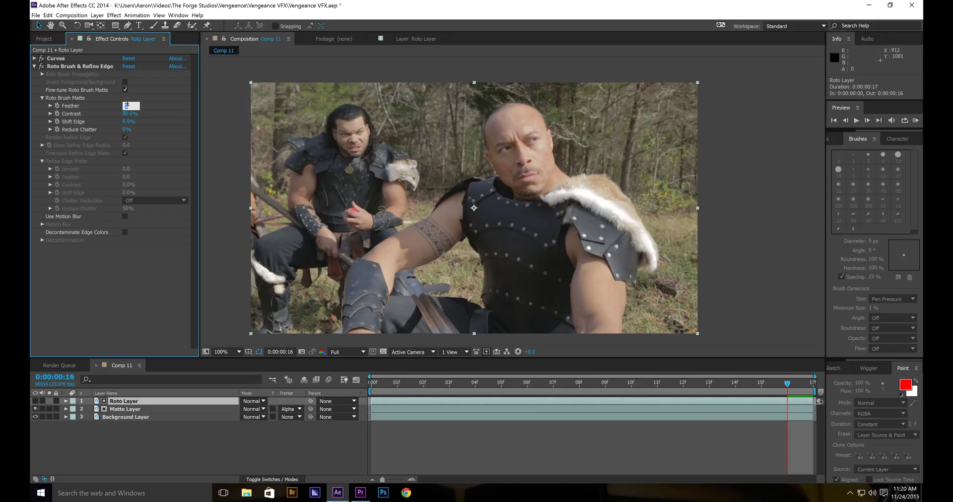
type("0")
key("Return")
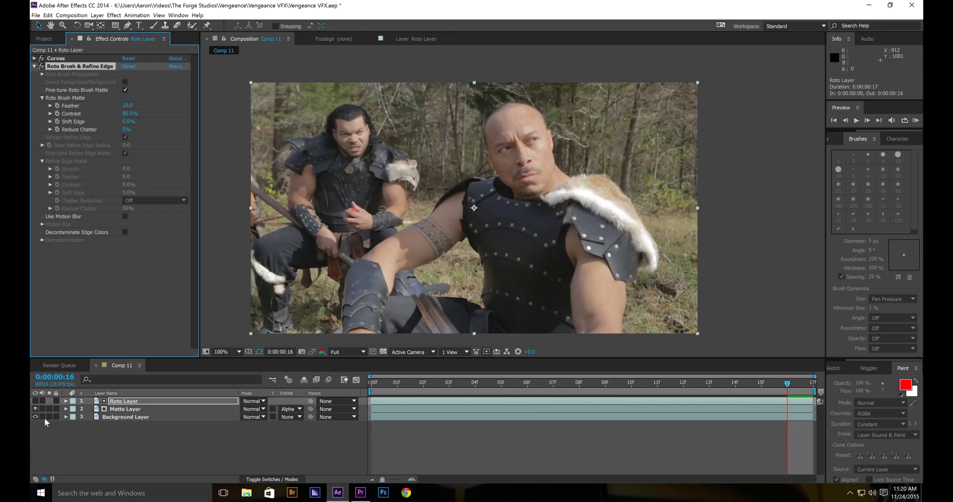
- Hide the Background Layer and display the transparency grid to examine the front man's cutout edges up close
left_click(35, 415)
key("period")
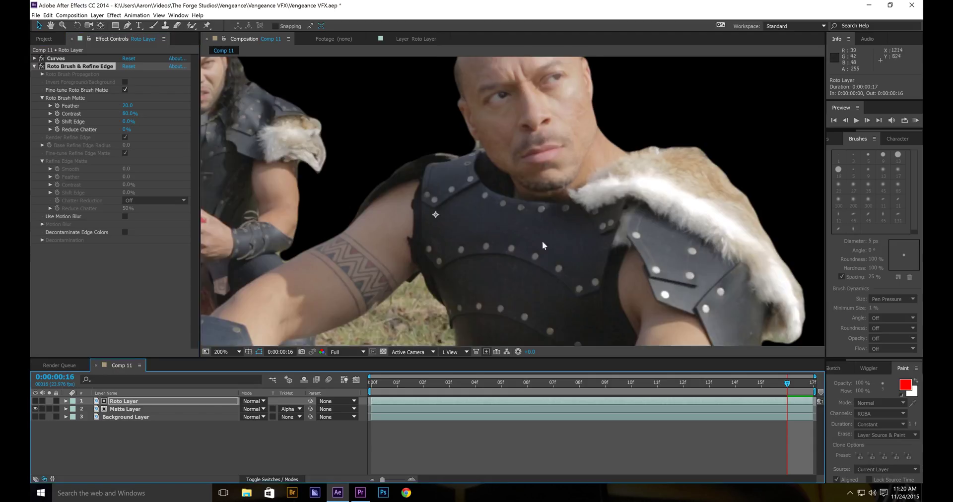
left_click_drag(469, 168, 431, 219)
left_click(383, 352)
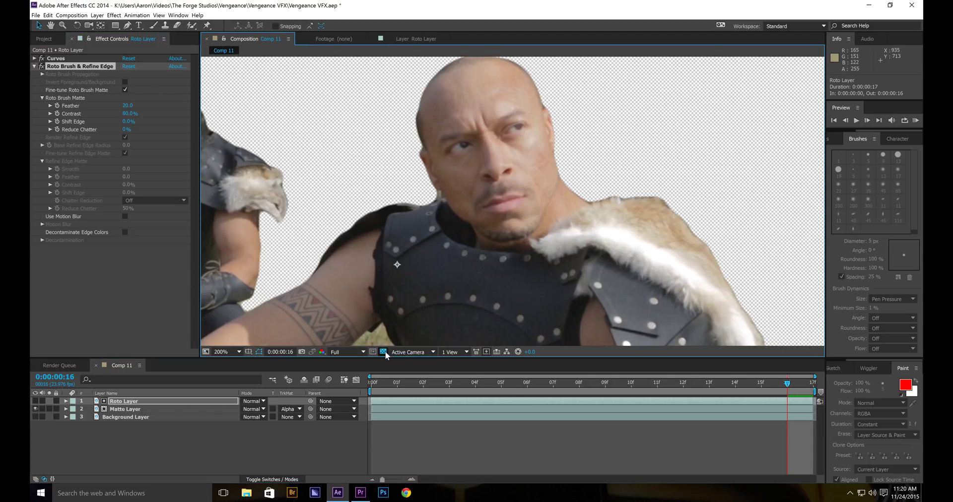
left_click_drag(368, 136, 355, 178)
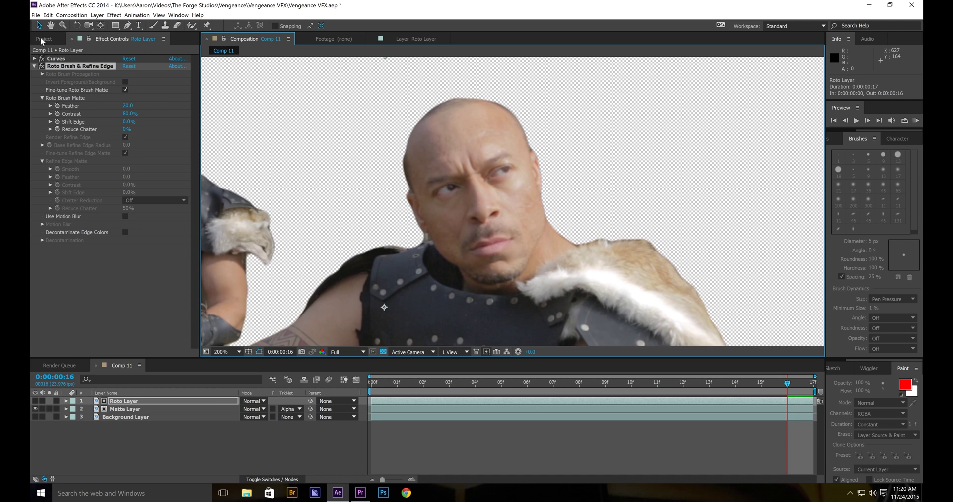
- Try a Roto Brush matte Contrast of 60% and check the edge around the front man's head
left_click(128, 114)
type("60")
key("Return")
scroll(450, 132, "up", 2)
left_click_drag(526, 187, 465, 244)
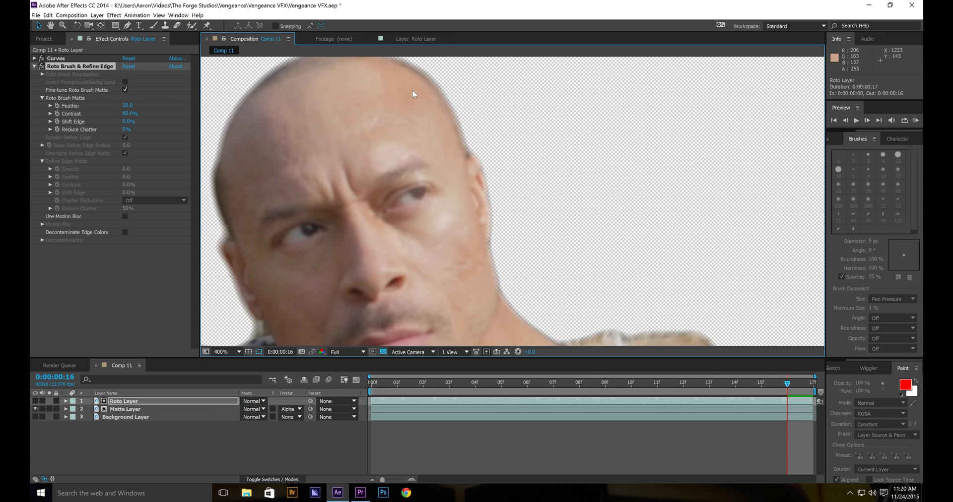
left_click_drag(340, 163, 387, 166)
- Set the Roto Brush matte's Contrast to 65% and Shift Edge to -10%
left_click(129, 114)
key("Return")
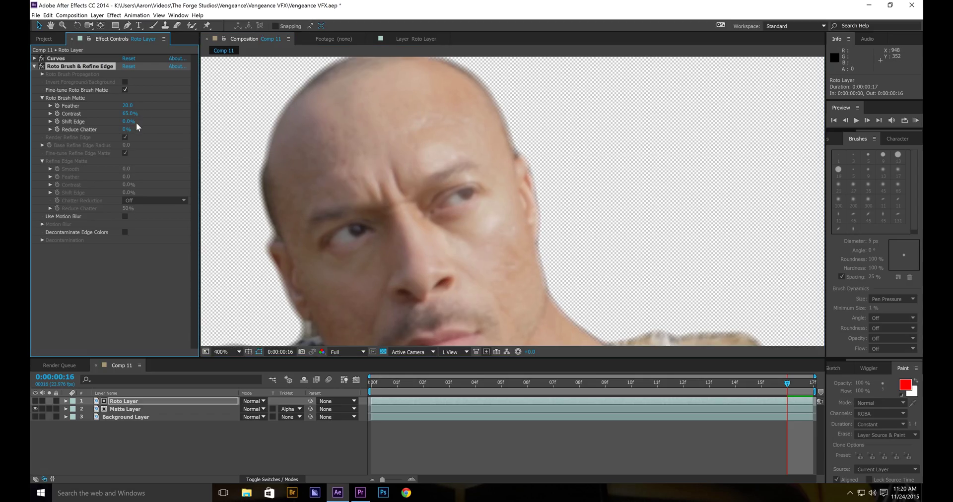
left_click(127, 121)
key("Return")
- Examine the refined cutout edges around both men's arms, shoulders and heads, ending with the whole frame in view
left_click_drag(616, 300, 582, 245)
scroll(582, 245, "down", 1)
left_click_drag(482, 232, 685, 97)
scroll(452, 248, "down", 1)
scroll(427, 224, "up", 1)
left_click_drag(426, 224, 728, 257)
scroll(580, 237, "up", 1)
scroll(693, 228, "up", 1)
scroll(389, 173, "down", 1)
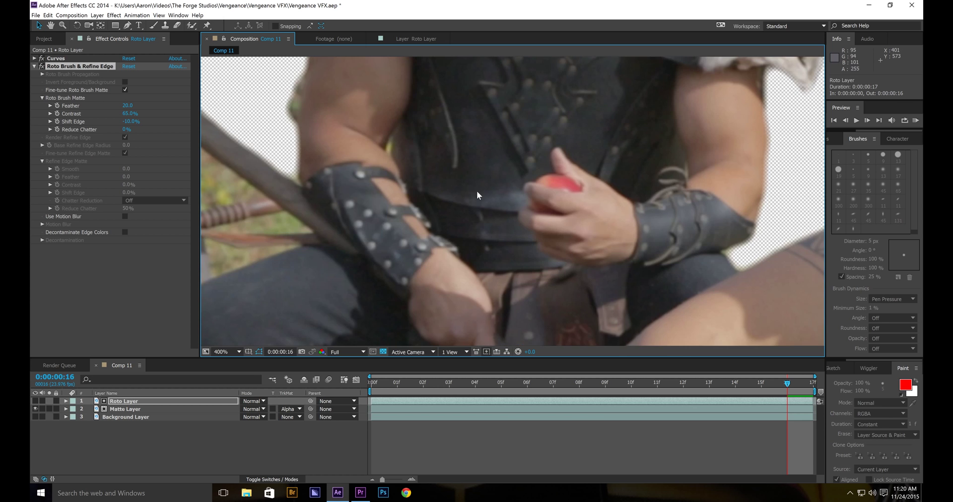
left_click_drag(300, 130, 474, 247)
left_click_drag(470, 191, 387, 291)
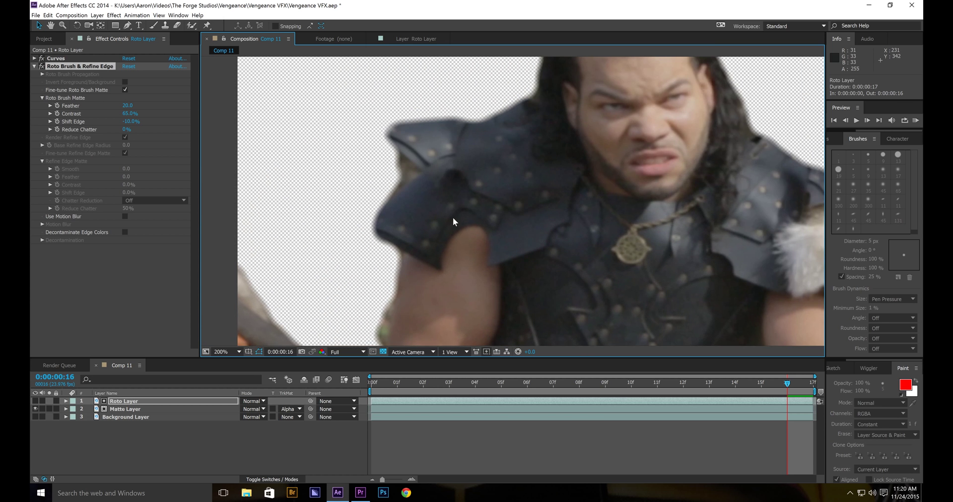
scroll(455, 222, "down", 1)
scroll(456, 222, "down", 2)
scroll(218, 95, "down", 2)
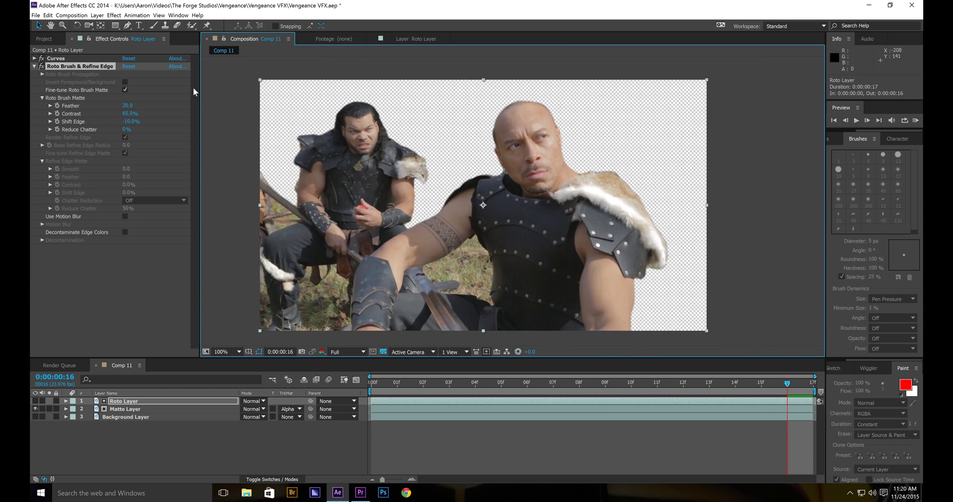
- Set the Roto Brush matte's Reduce Chatter to 15% and save the project
left_click(124, 129)
type("15")
key("Return")
key("ctrl+s")
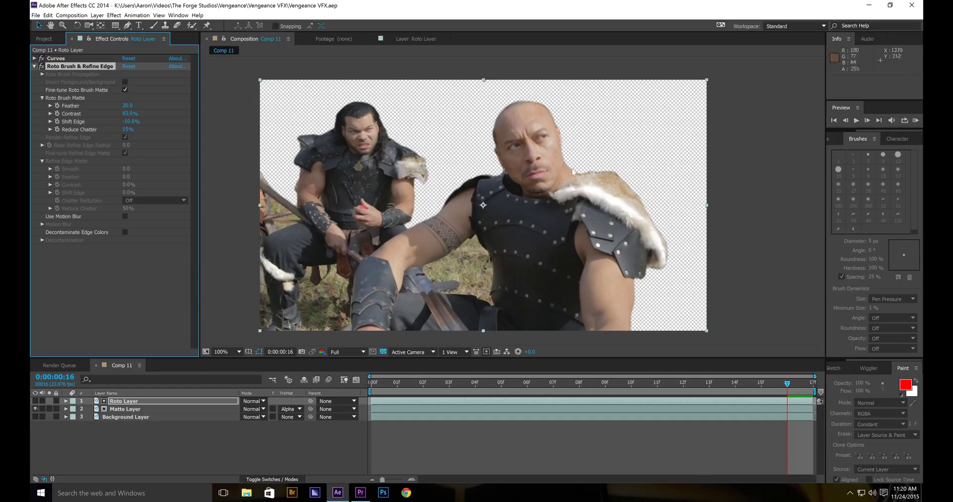
- Turn off the transparency grid and show the Background Layer again
left_click(383, 352)
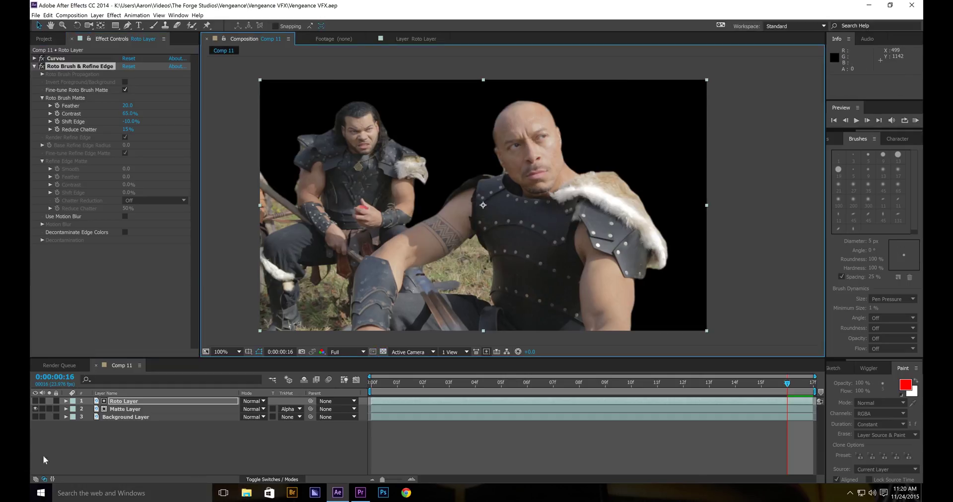
left_click(35, 416)
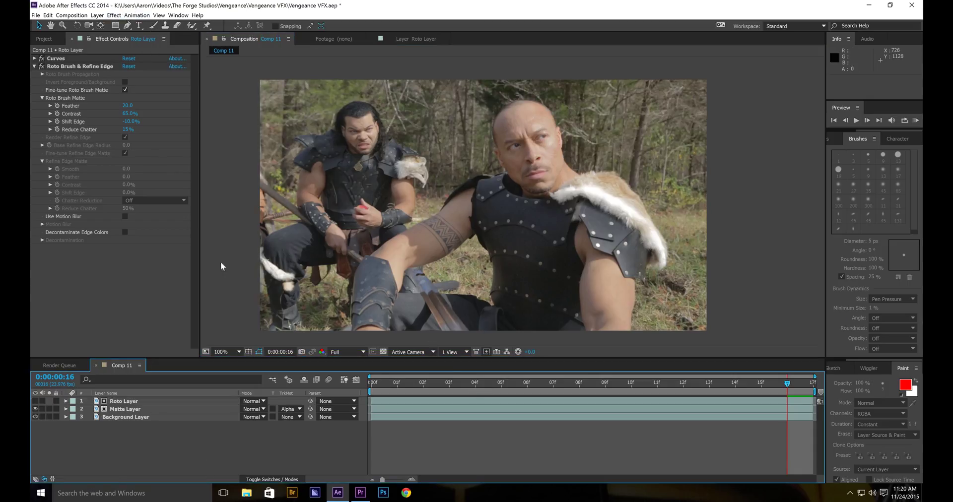
- Create a black 1920 x 1080 px solid layer named "Trapcode Particular"
left_click(114, 15)
mouse_move(97, 14)
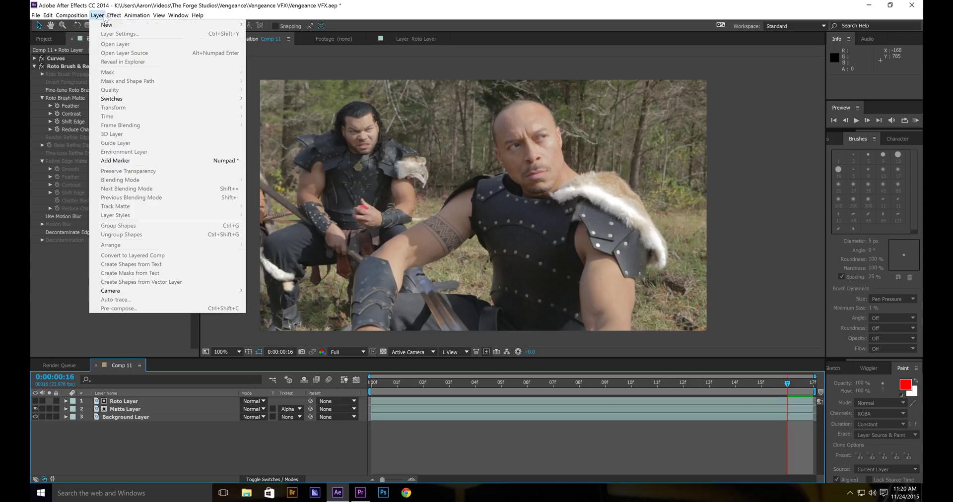
left_click(307, 34)
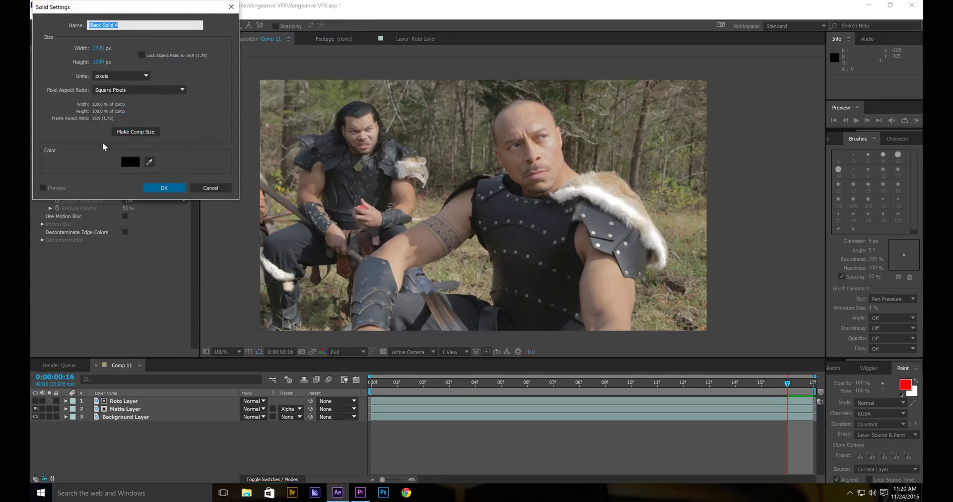
type("Trapcode Particular")
key("Return")
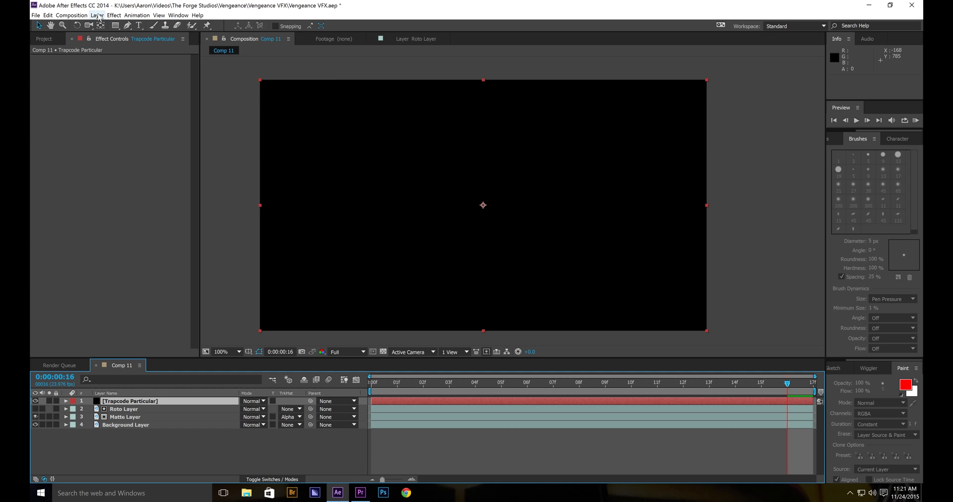
- Apply the Trapcode Particular effect to the new solid and expand its Emitter settings
left_click(114, 16)
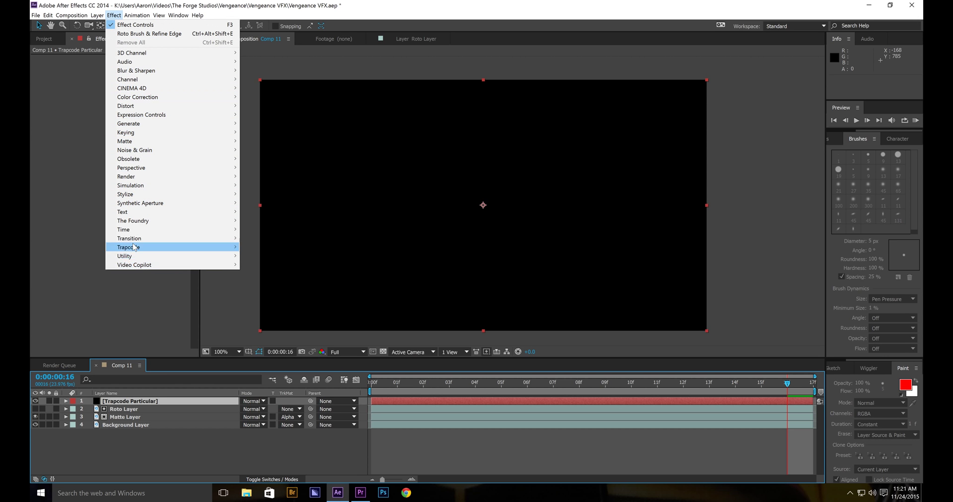
mouse_move(135, 247)
left_click(271, 292)
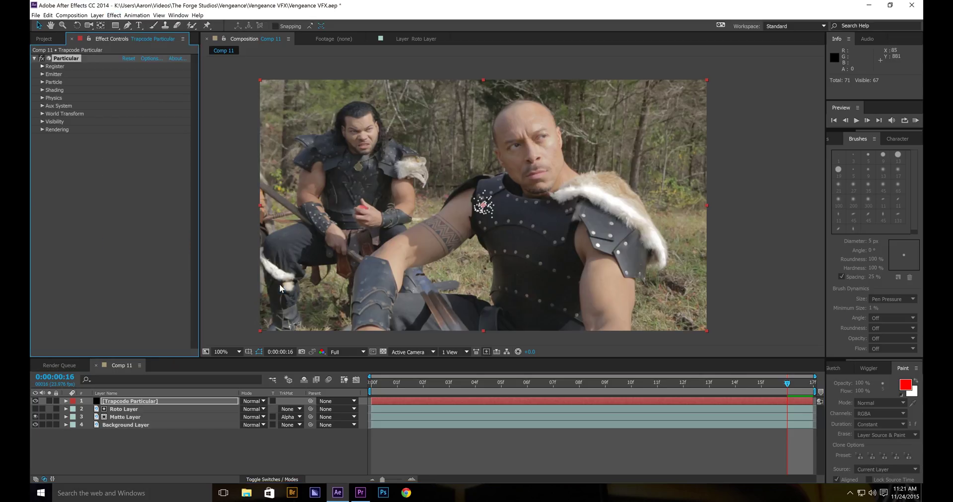
left_click(43, 73)
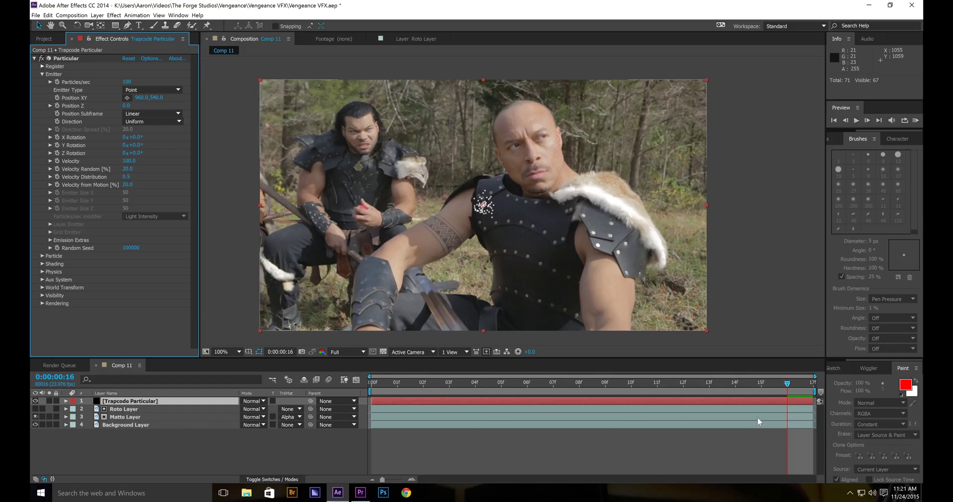
- Go to frame 0 and set the Particular emitter's Particles/sec to 200
left_click(376, 389)
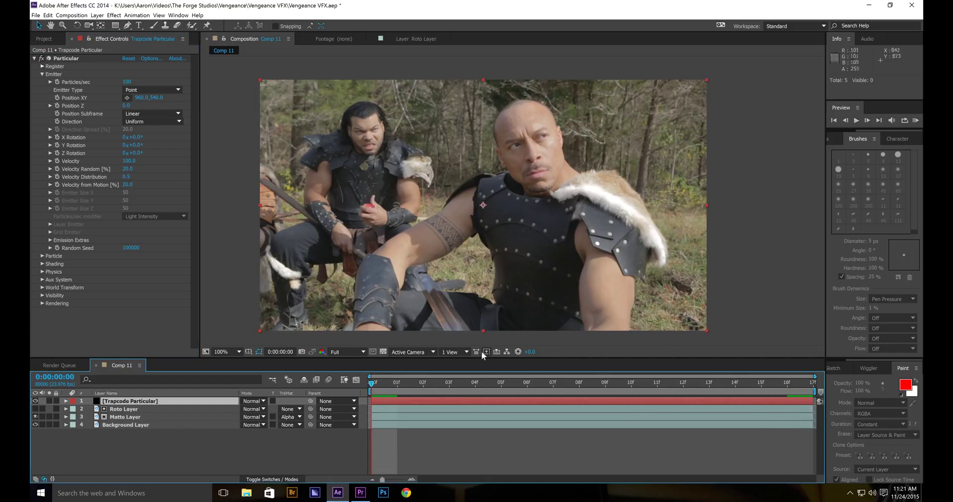
left_click(127, 82)
type("200")
key("Return")
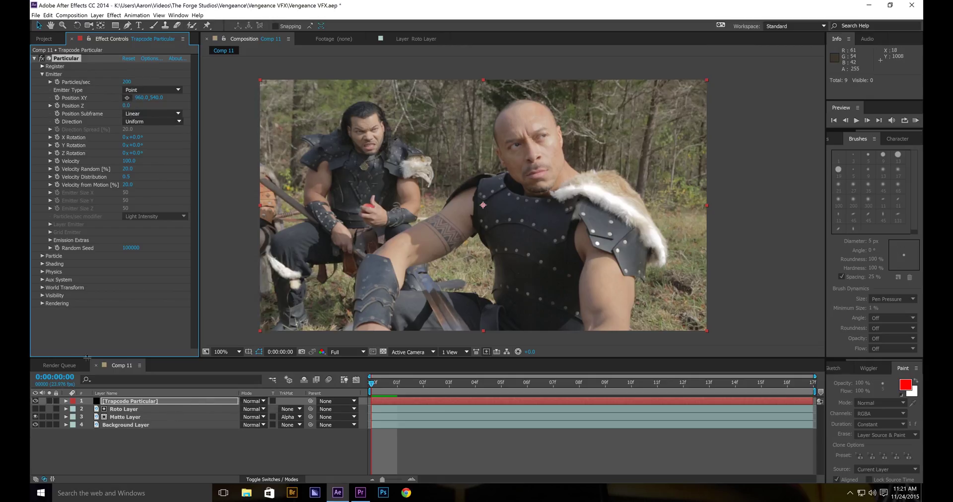
- Solo the Trapcode Particular layer and scrub through the first frames to preview its particles
left_click(49, 400)
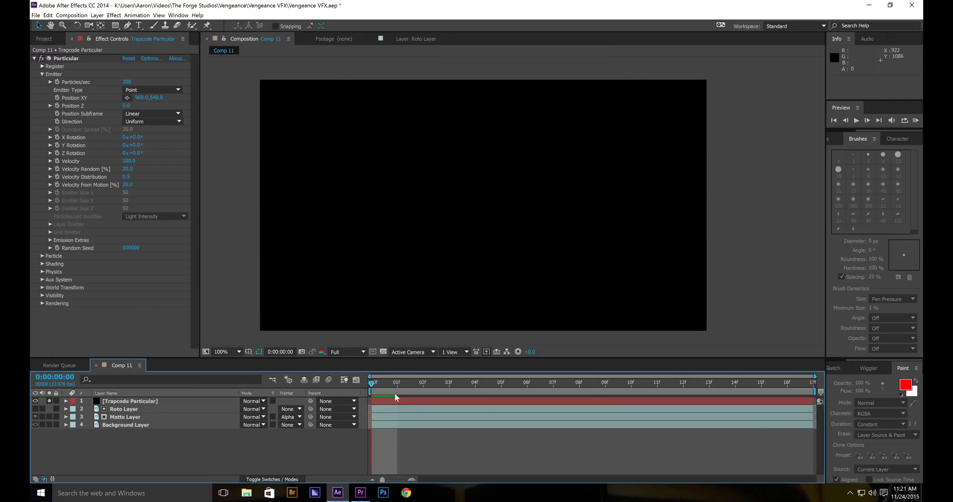
mouse_move(376, 384)
left_mouse_down()
mouse_move(787, 385)
mouse_move(371, 384)
left_mouse_up()
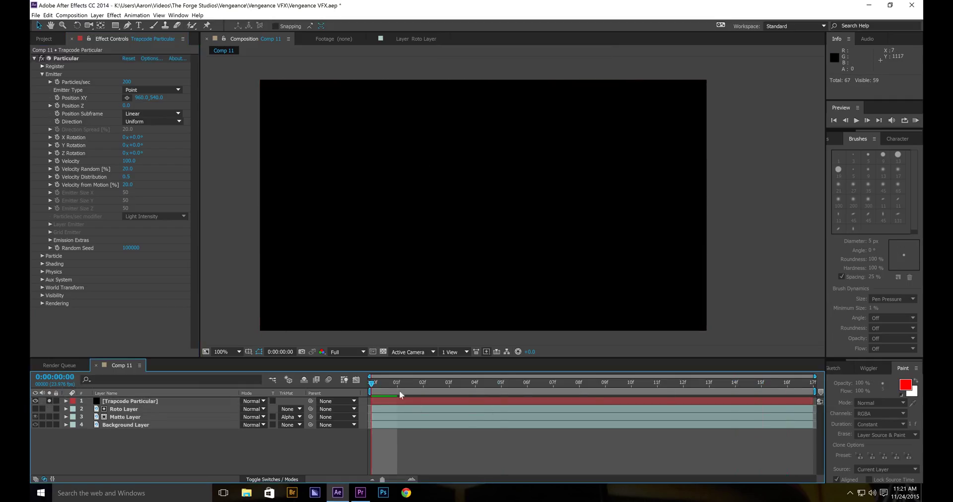
left_click(469, 384)
- At frame 0, shift the Trapcode Particular layer to start 10 frames before the composition and extend its end to frame 16
left_click(462, 400)
left_click(369, 383)
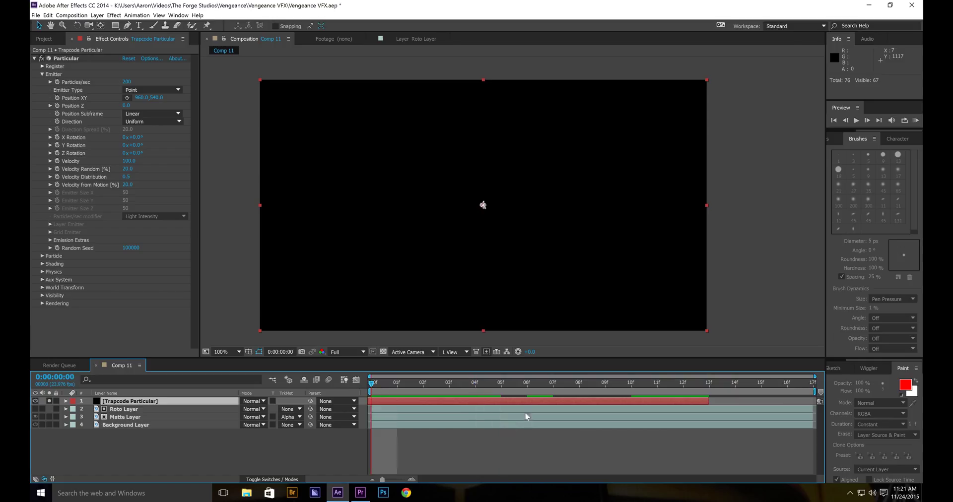
left_click_drag(514, 402, 358, 401)
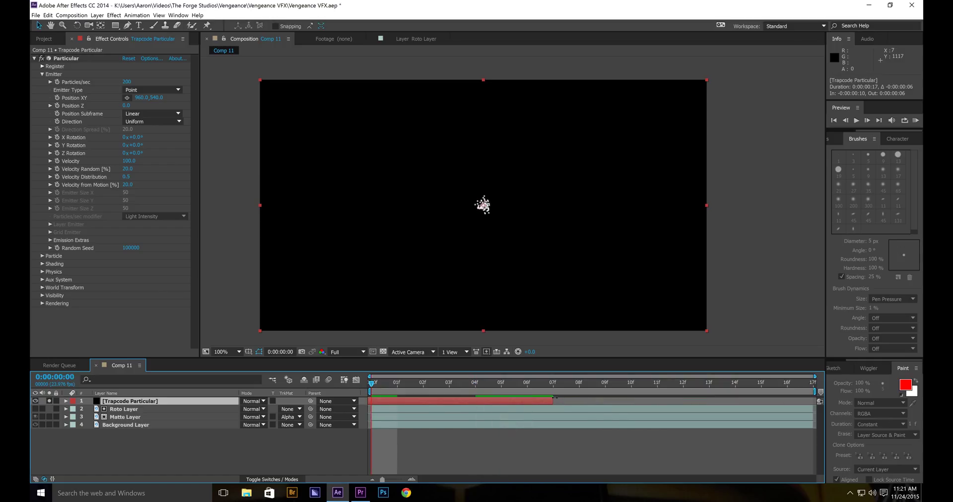
left_click_drag(555, 397, 812, 398)
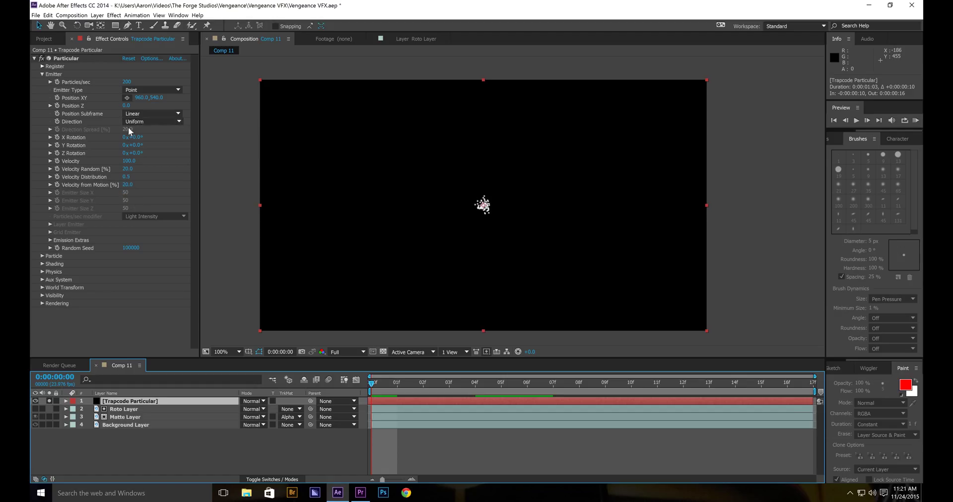
- Change the Particular emitter type to Box with emitter sizes X 2000, Y 1000 and Z 2000, and save the project
left_click(136, 91)
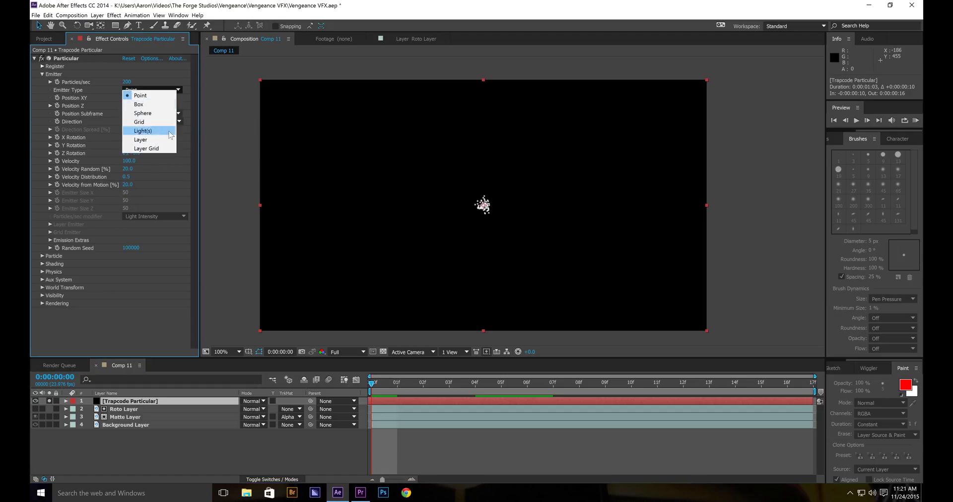
left_click(152, 105)
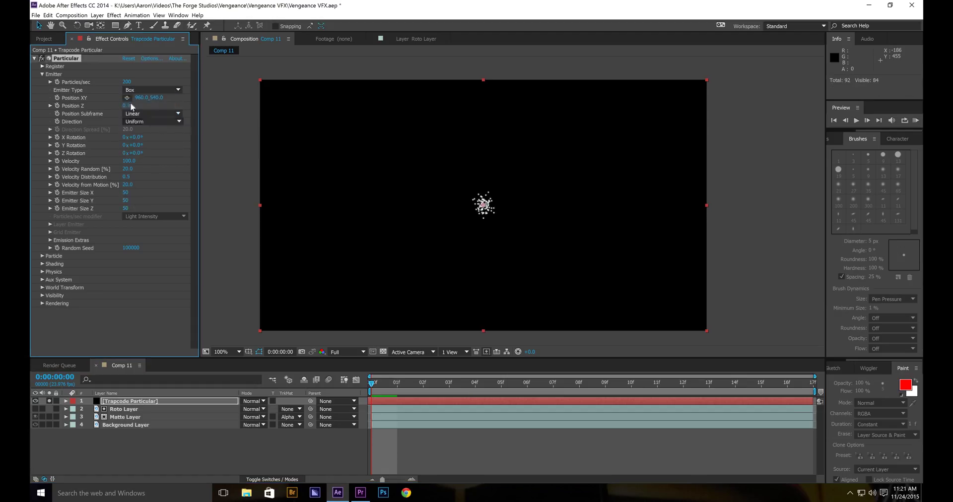
left_click(124, 192)
type("2000")
key("Return")
left_click(125, 200)
type("1000")
key("Return")
left_click(125, 208)
type("2000")
key("Return")
key("ctrl+s")
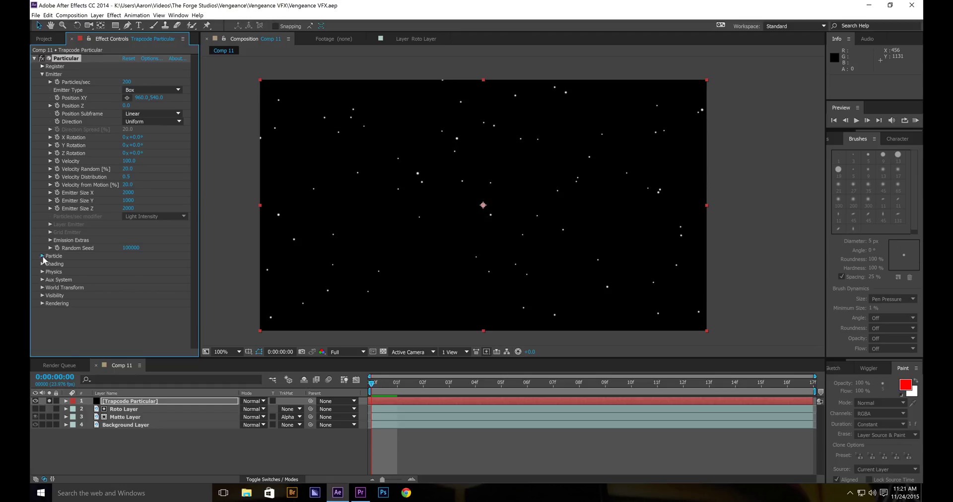
- In the Particle settings, set the Particle Type to Cloudlet and raise the Cloudlet Feather to 100
left_click(42, 256)
scroll(120, 244, "down", 3)
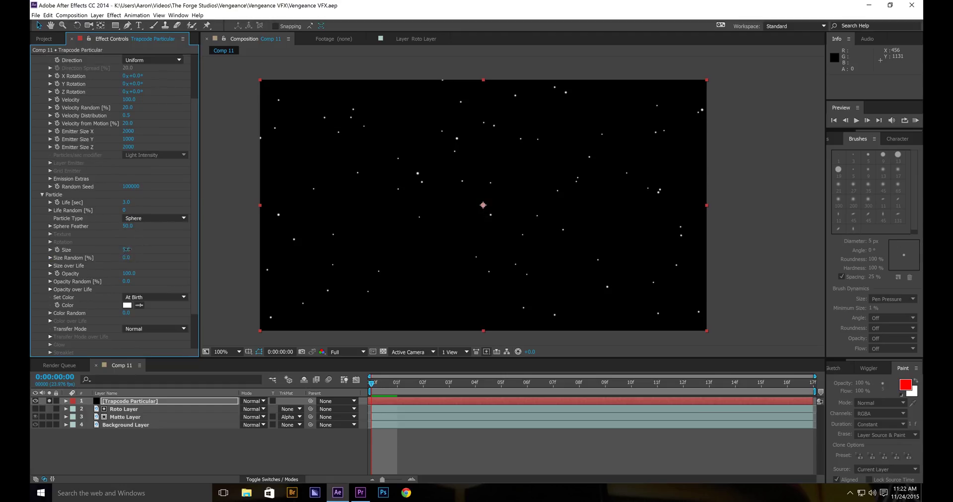
left_click(127, 250)
left_click(153, 219)
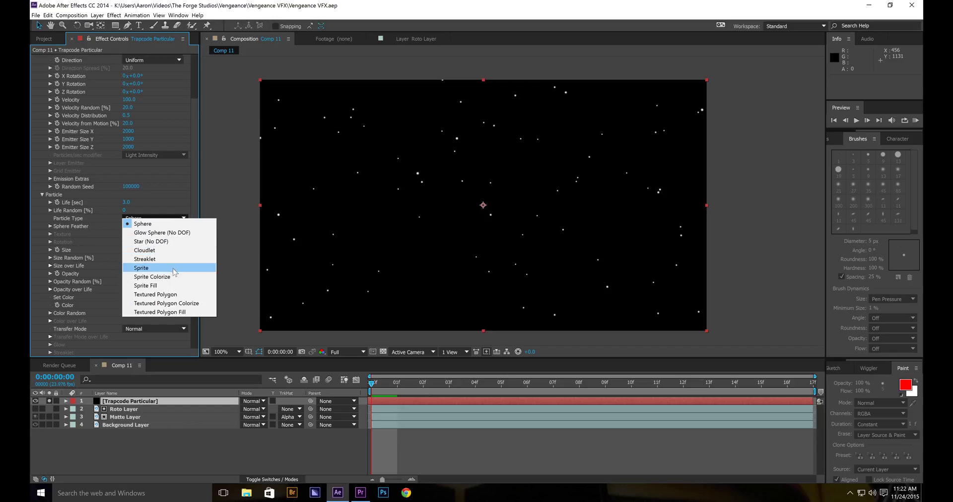
left_click(167, 253)
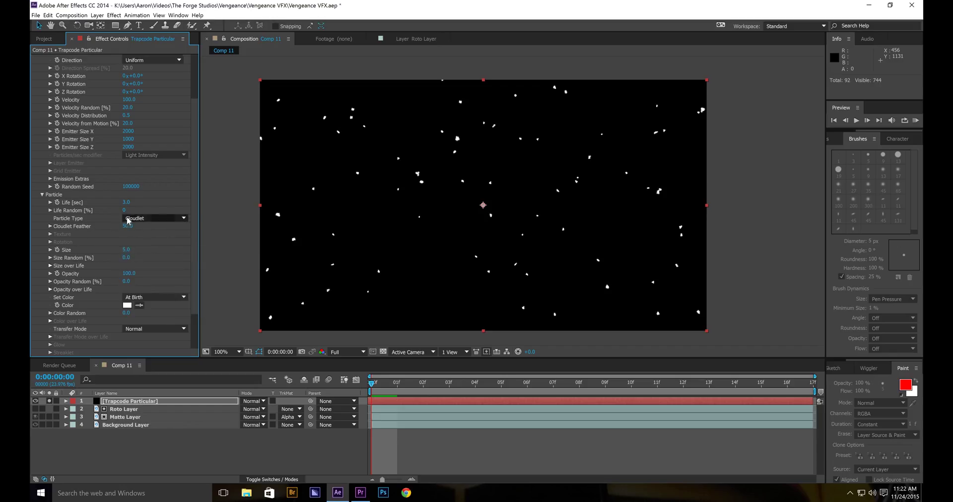
left_click_drag(131, 229, 248, 222)
- Enlarge the cloudlet particles, first to size 50 and finally to size 95
left_click(125, 250)
type("50")
key("Return")
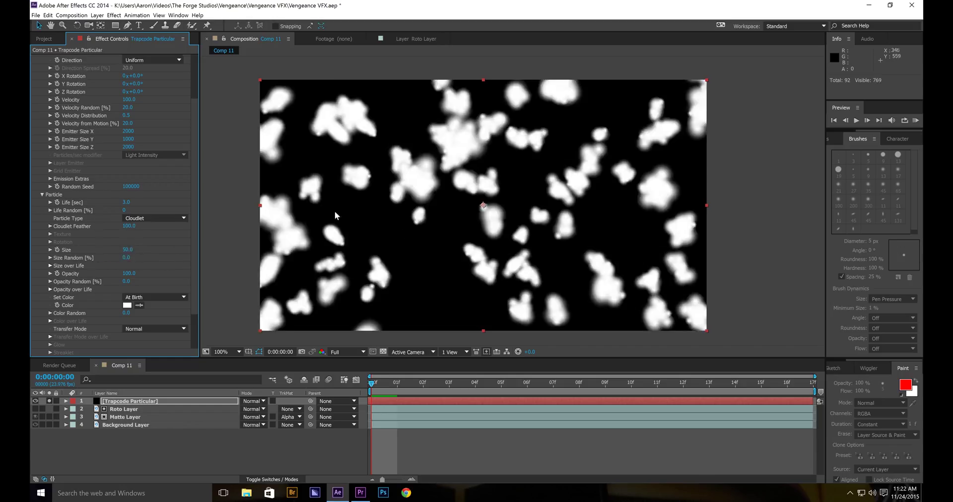
left_click_drag(128, 250, 150, 251)
- Set the cloudlet particles' Opacity Random to 100% and their Opacity to 5
left_click_drag(127, 281, 445, 285)
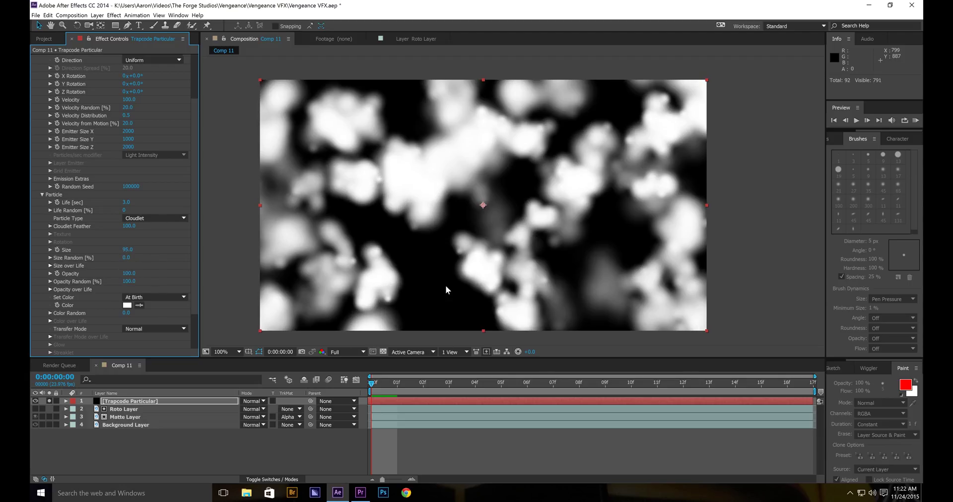
left_click(130, 273)
type("5")
key("Return")
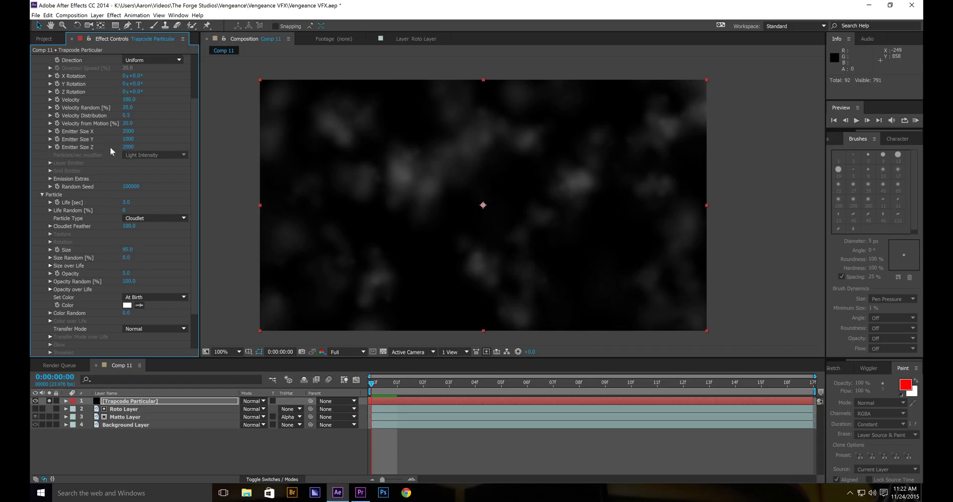
- Shift the Trapcode Particular layer to start 20 frames before the composition and extend its end back to frame 16
scroll(109, 150, "up", 3)
scroll(111, 153, "down", 4)
left_click_drag(436, 403, 177, 404)
left_click_drag(553, 402, 814, 401)
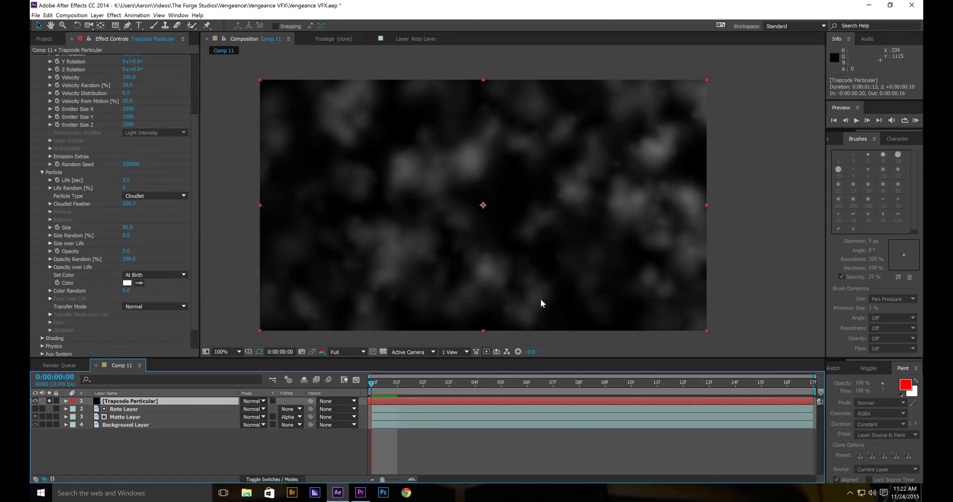
- Set the particle Life to 10 seconds, preview the composition and return to frame 0
left_click(127, 180)
type("10")
key("Return")
key("space")
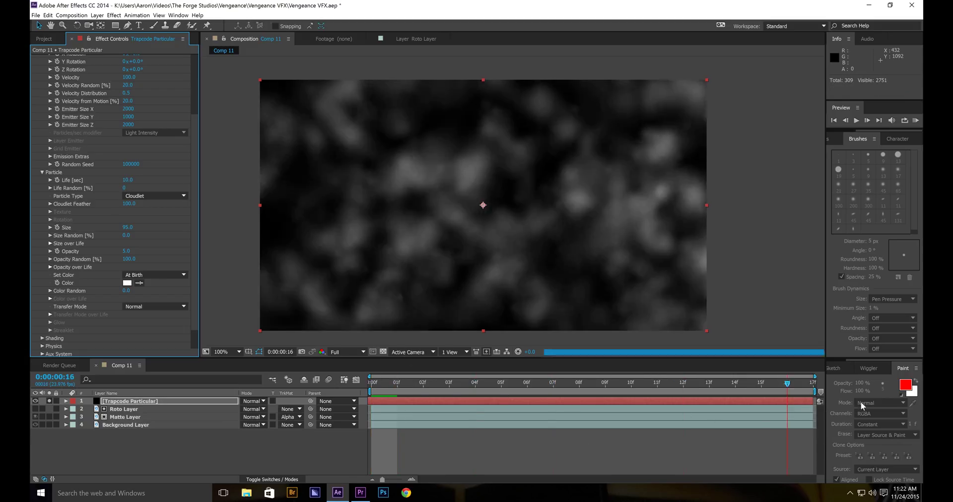
left_click_drag(759, 383, 308, 349)
- Shift the Trapcode Particular layer to start at -0:00:01:08, extend its end to frame 16 and save the project
left_click_drag(460, 403, 159, 396)
left_click_drag(505, 400, 813, 400)
key("ctrl+s")
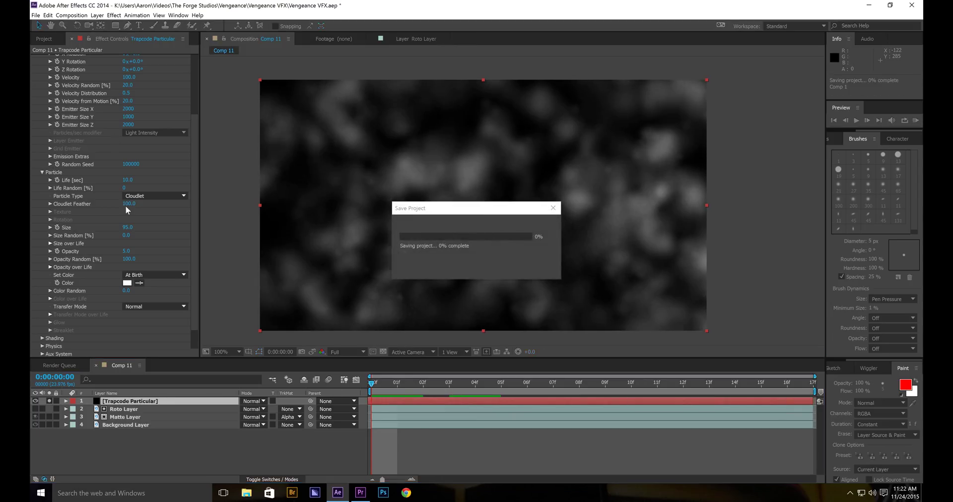
- Expand Opacity over Life, widen the effect controls and apply the trapezoid preset curve that fades particles in and out
scroll(111, 226, "down", 1)
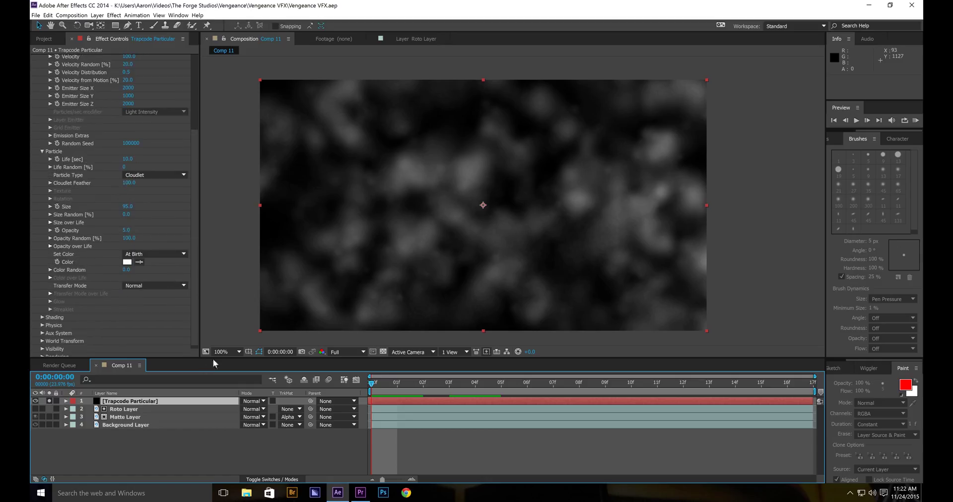
scroll(91, 285, "down", 1)
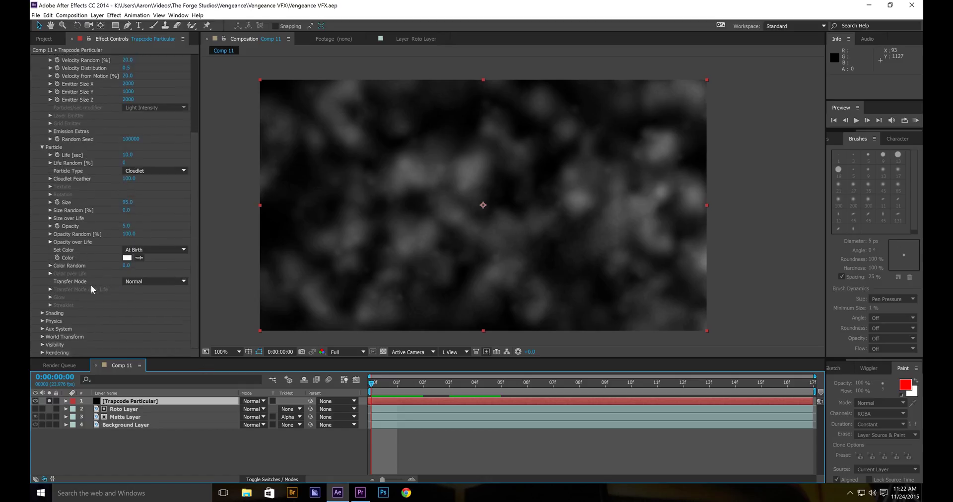
left_click(406, 387)
left_click_drag(405, 385, 371, 384)
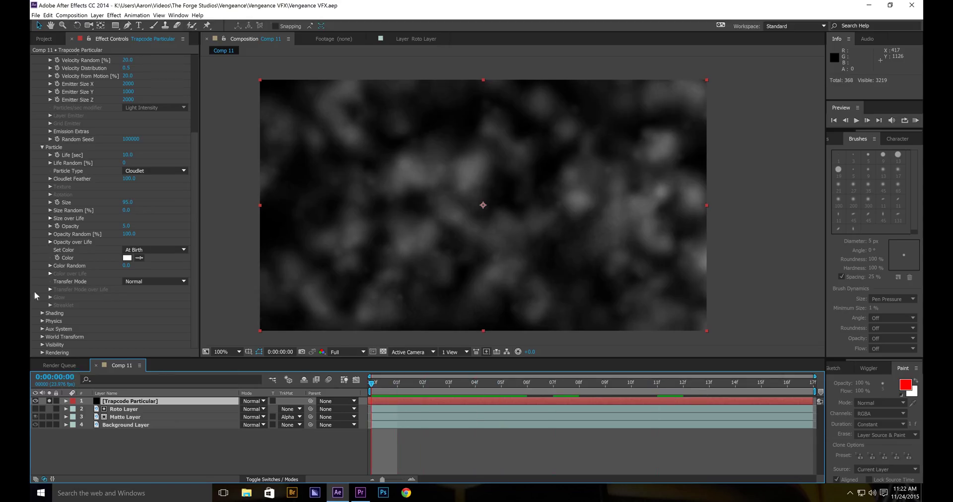
left_click(50, 242)
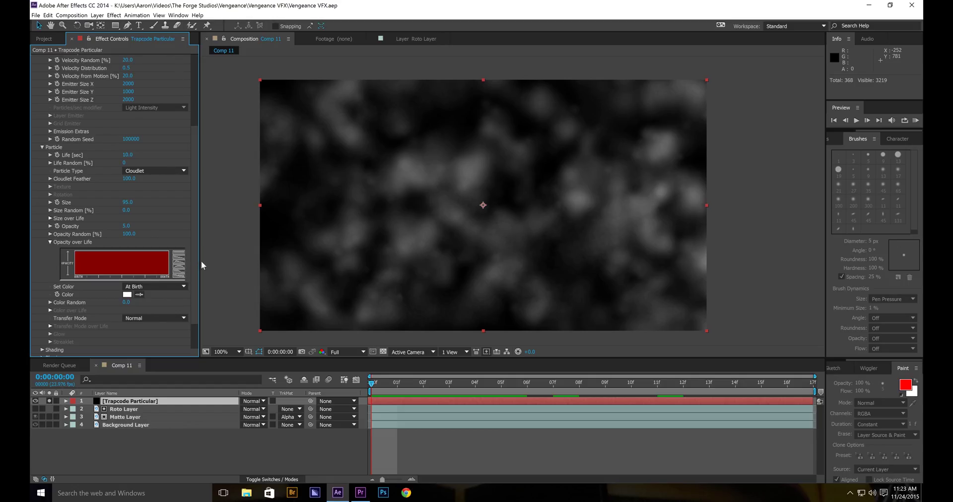
left_click_drag(200, 261, 231, 261)
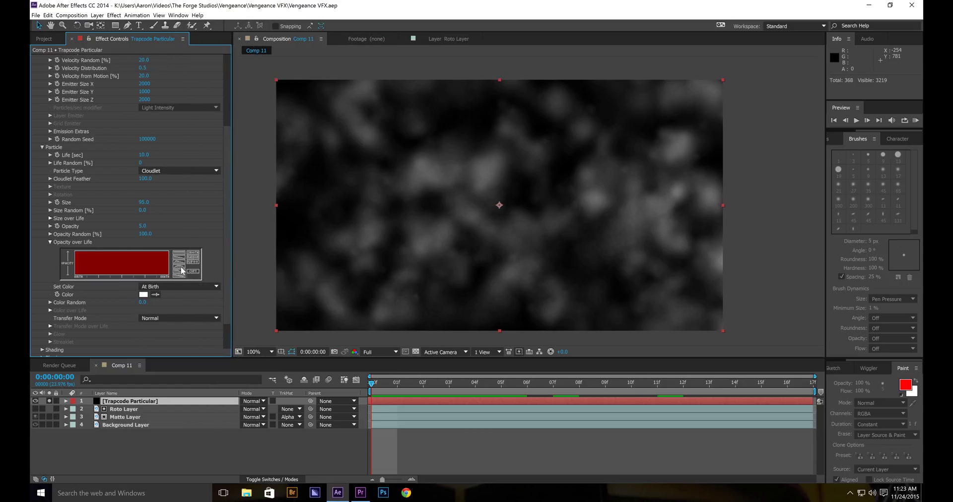
left_click(181, 270)
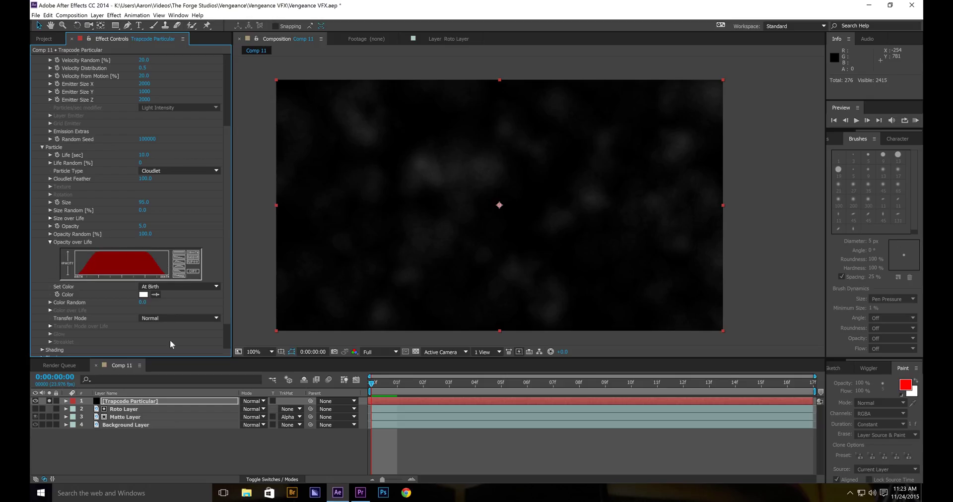
- Scrub the first frames to preview the opacity fade, return to frame 0 and collapse Opacity over Life
left_click_drag(373, 383, 443, 374)
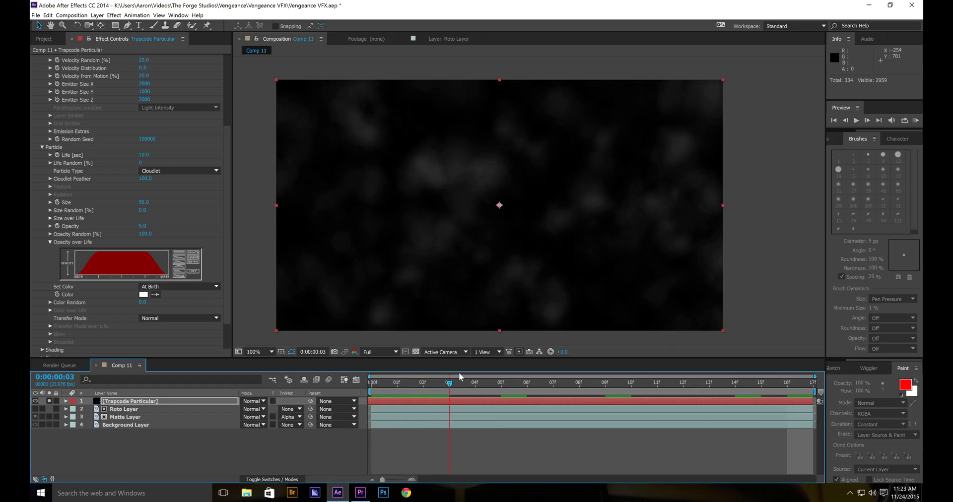
key("Home")
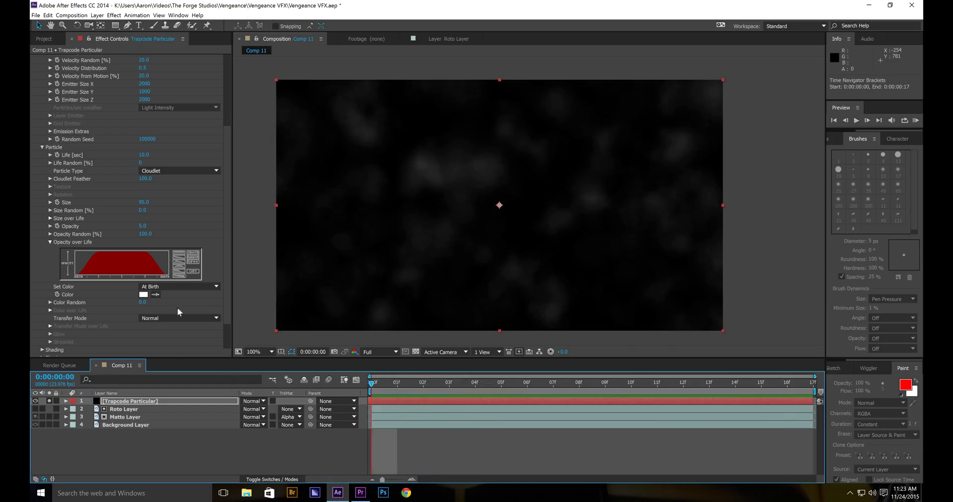
left_click(50, 242)
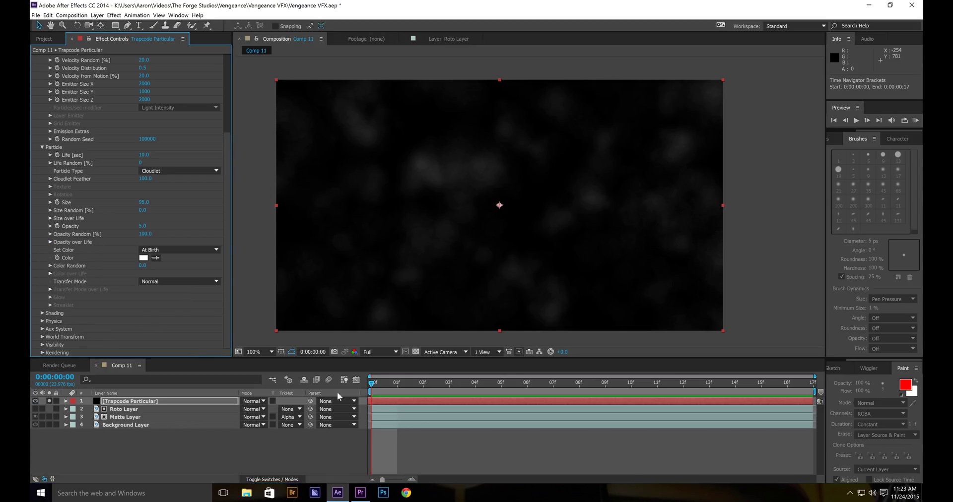
- Unsolo the Trapcode Particular layer, save the project and scrub the footage to check the fog over the warriors
left_click(49, 401)
key("ctrl+s")
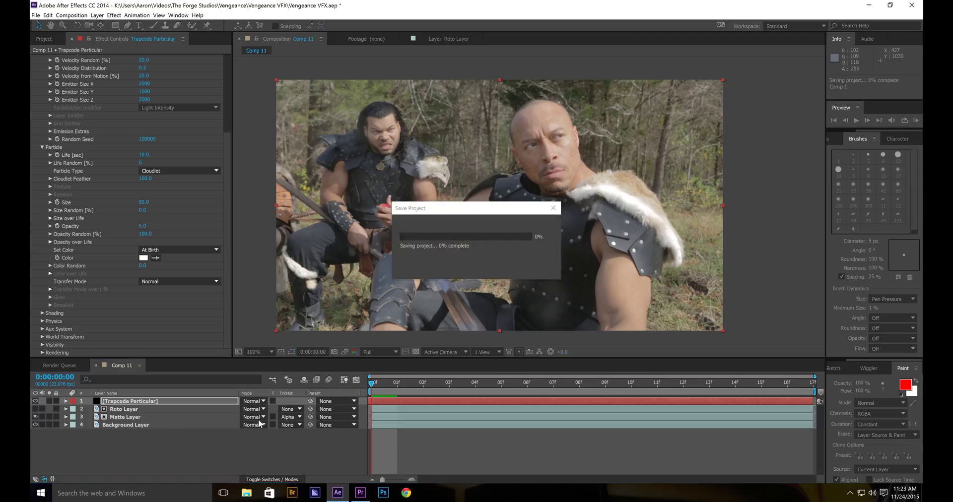
left_click(51, 401)
left_click(50, 401)
left_click(117, 401)
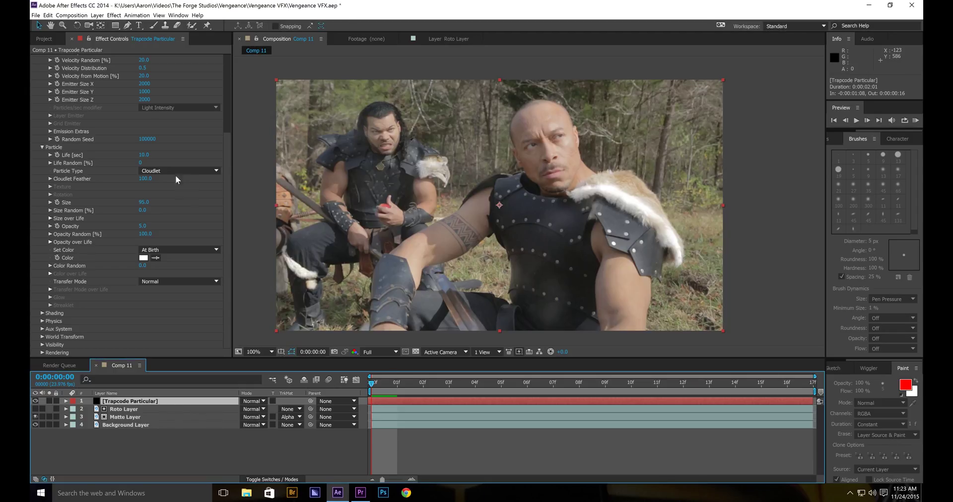
left_click_drag(382, 388, 279, 388)
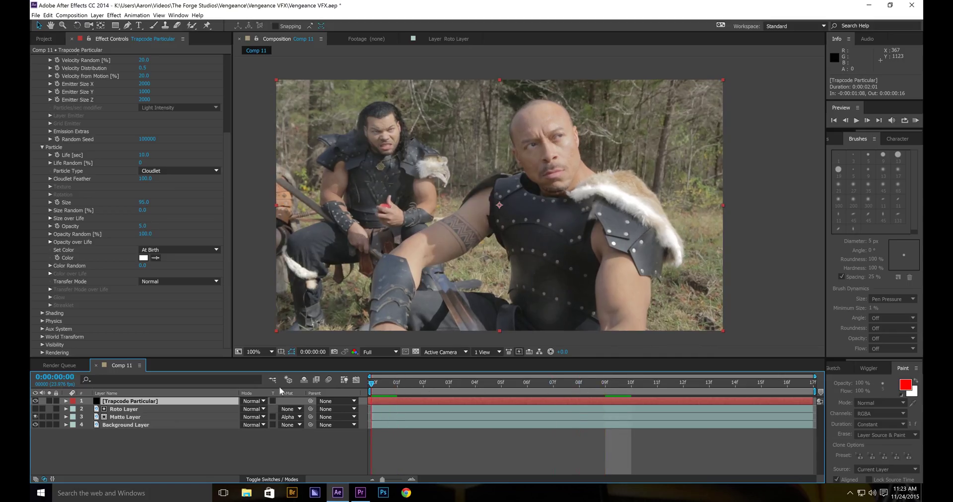
- Set the cloudlet particles' Opacity to 10 and their Size to 150
left_click(142, 226)
type("10")
key("Return")
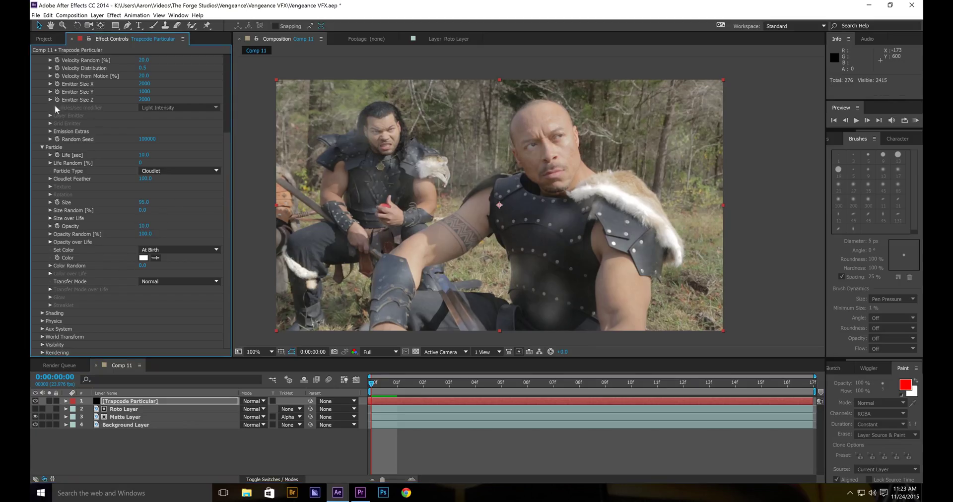
left_click(144, 201)
type("150")
key("Return")
- Move the emitter's Position XY down to about 978, 919 near the bottom of the frame and save the project
scroll(97, 213, "up", 5)
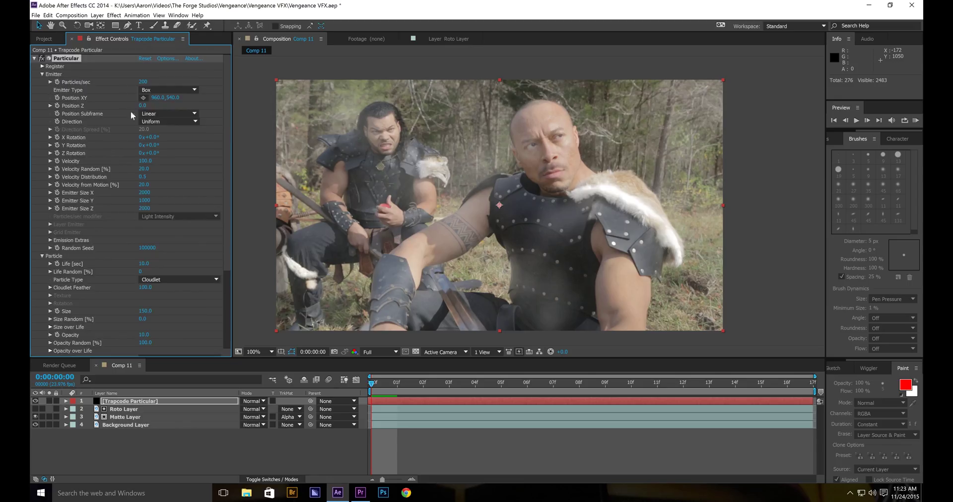
left_click(143, 98)
left_click(504, 298)
left_click_drag(503, 298, 504, 293)
key("ctrl+s")
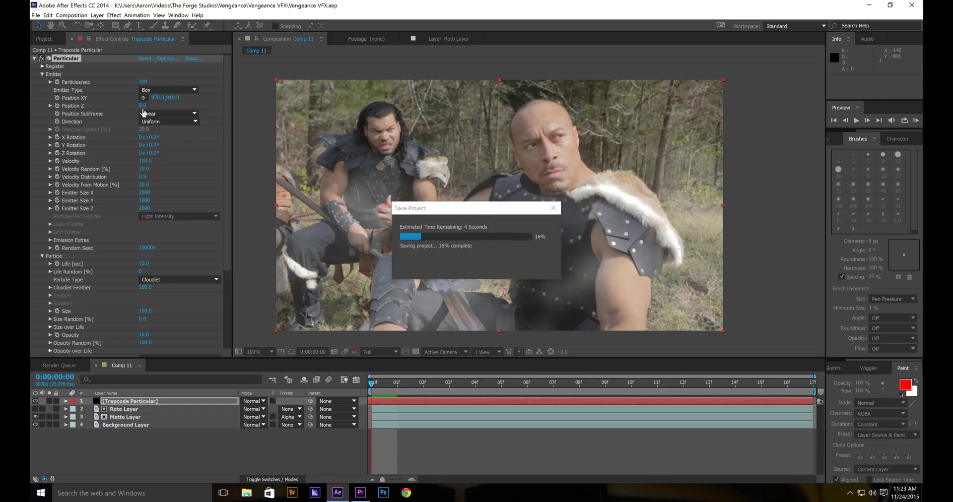
- Try an emitter Position Z of 5, settle on 150 and save the project
left_click(142, 106)
type("5")
key("Return")
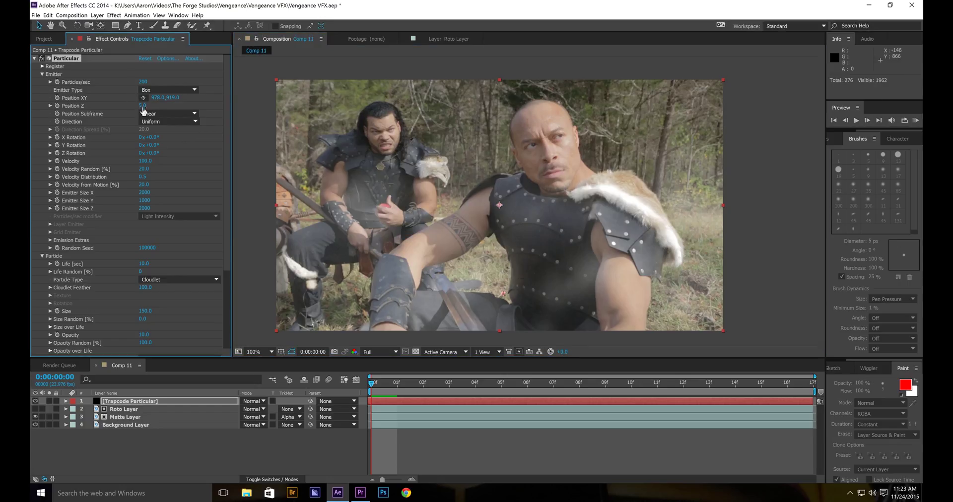
left_click(143, 105)
type("150")
key("Return")
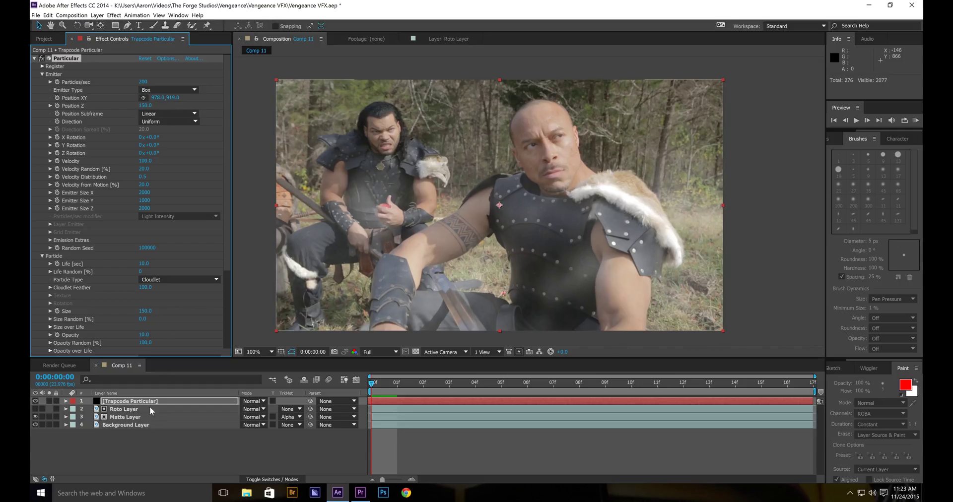
key("ctrl+s")
key("ctrl+d")
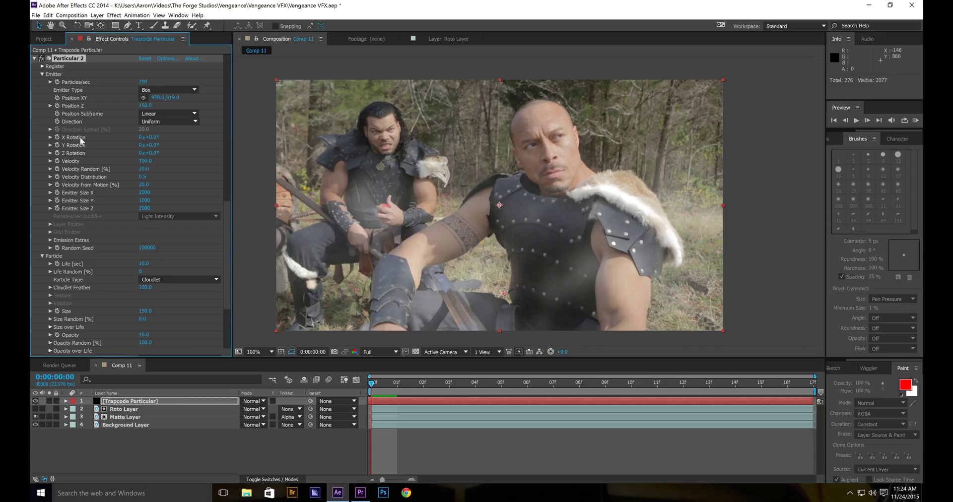
key("ctrl+z")
scroll(90, 251, "down", 5)
scroll(107, 156, "up", 5)
- Duplicate the Trapcode Particular layer and rename the upper copy as Trapcode Particular BG
left_click(119, 402)
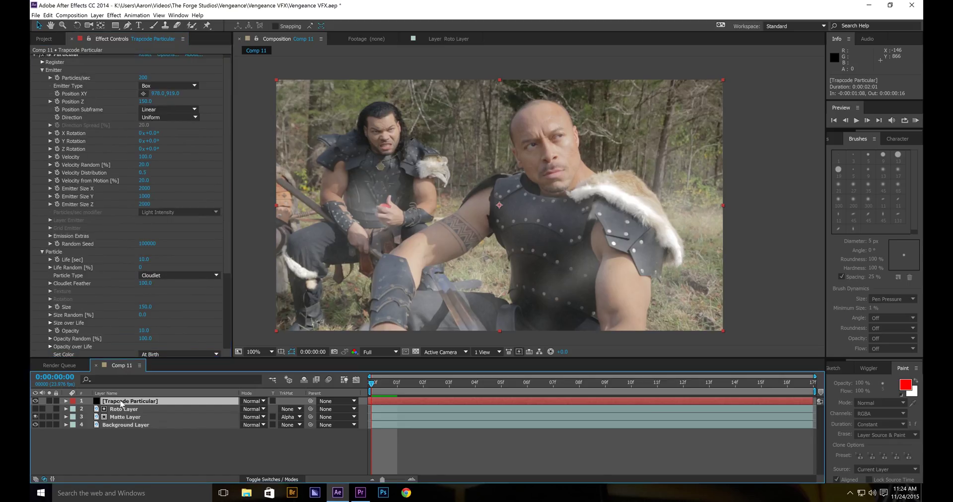
key("ctrl+d")
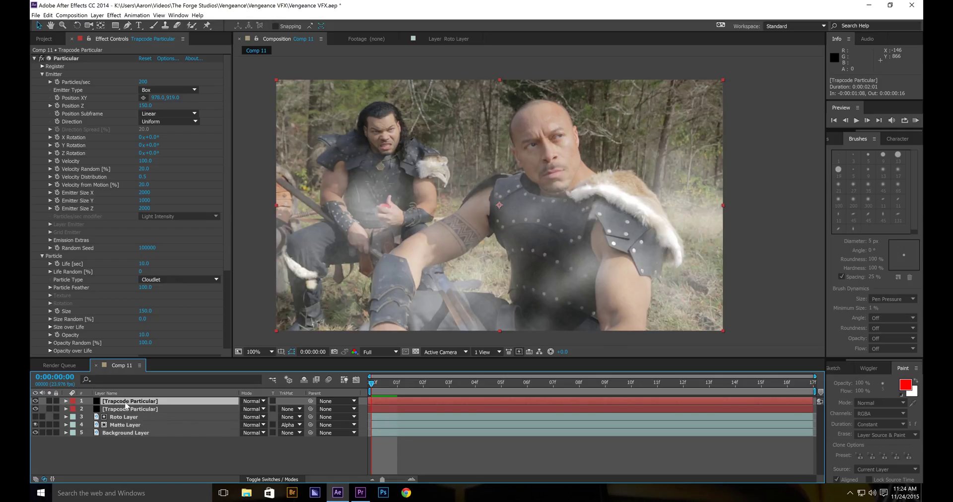
key("Return")
left_click(126, 401)
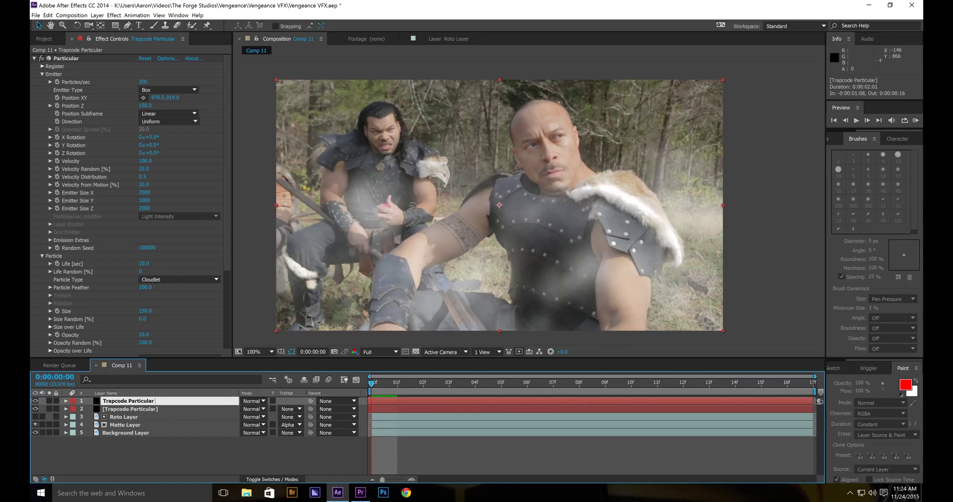
type("BG")
key("Return")
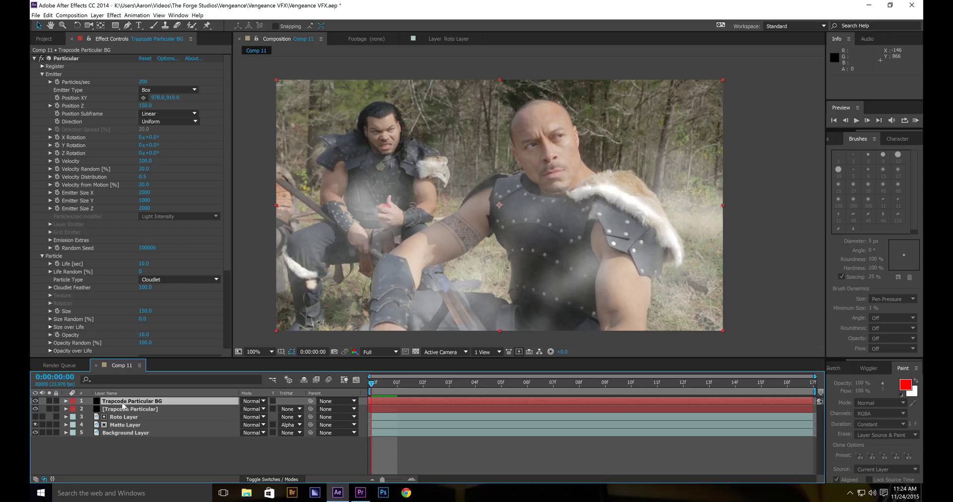
- Move the Trapcode Particular BG layer below Matte Layer and set its emitter Position Z to 500
left_click_drag(122, 404, 116, 432)
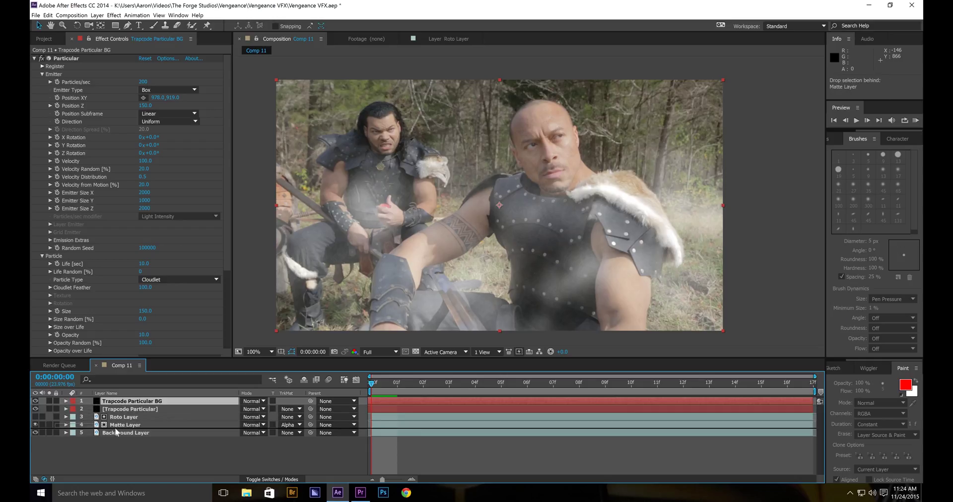
left_click_drag(116, 432, 116, 430)
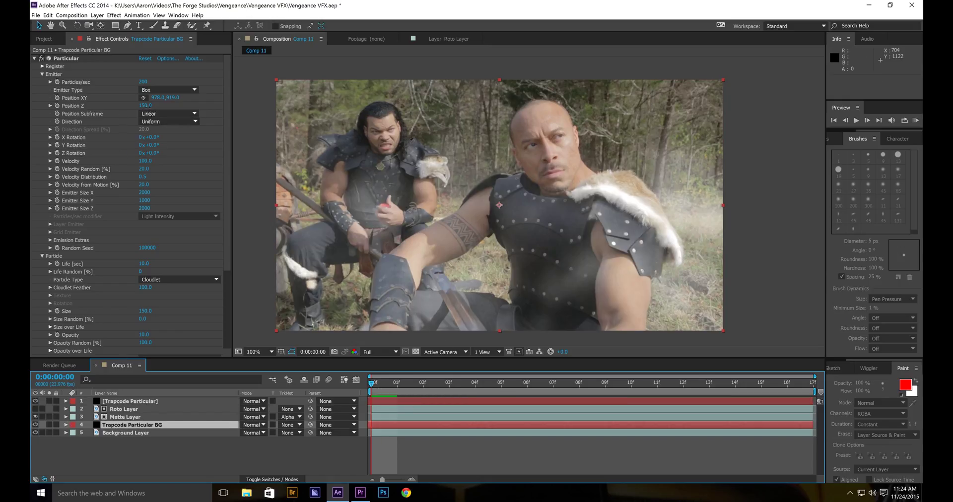
left_click(145, 105)
type("500")
key("Return")
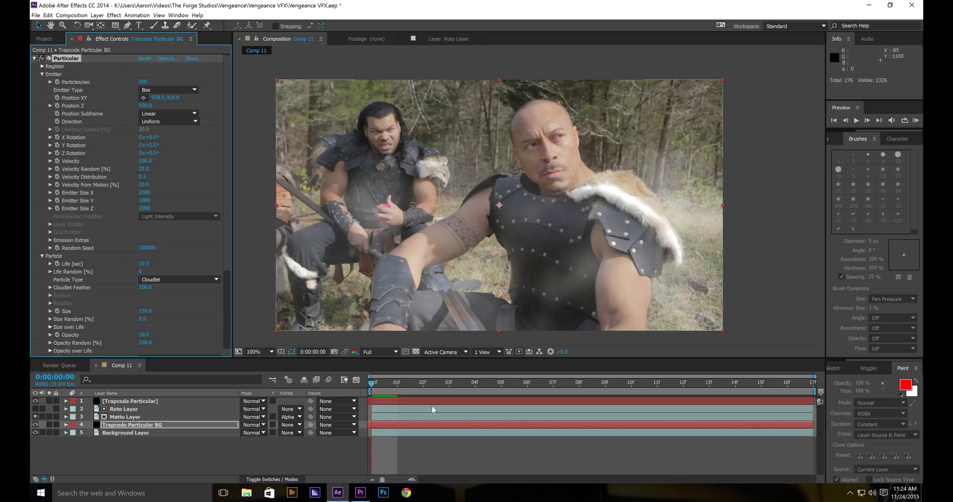
- Play and scrub through the composition, zooming in on the warriors to examine the foreground and background fog
key("space")
left_click_drag(528, 380, 355, 383)
key("space")
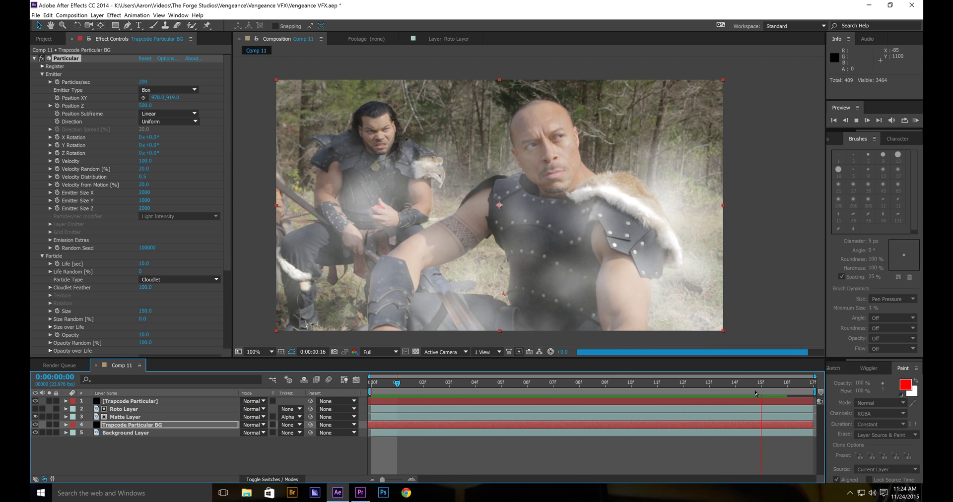
left_click_drag(742, 389, 371, 389)
key("grave")
key("grave")
scroll(471, 215, "up", 1)
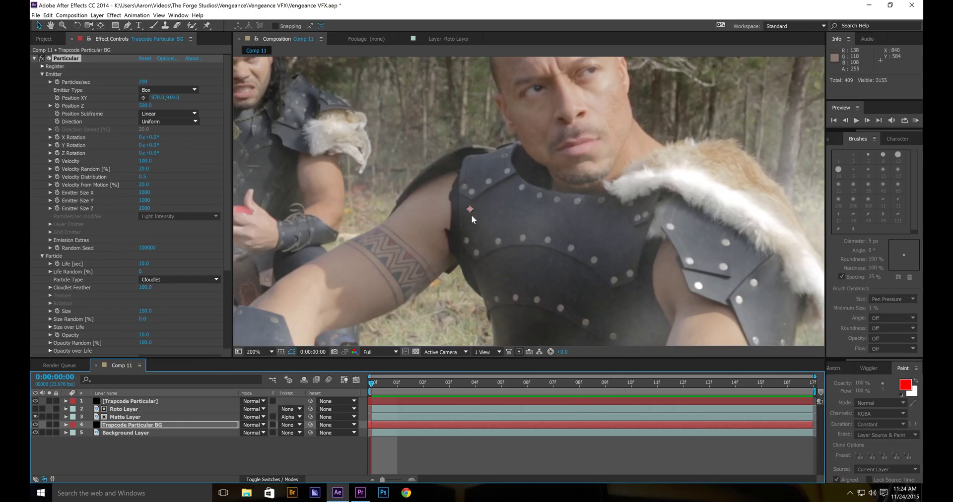
key("grave")
key("grave")
scroll(457, 335, "down", 2)
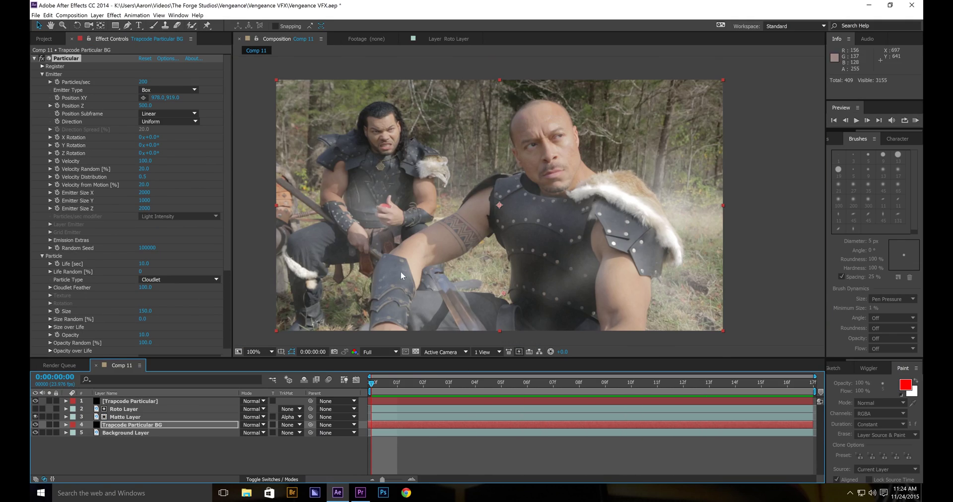
- Compare the shot at frame 16 with the front Trapcode Particular layer hidden and shown
left_click(32, 400)
left_click(33, 401)
left_click(33, 401)
left_click_drag(430, 384, 788, 383)
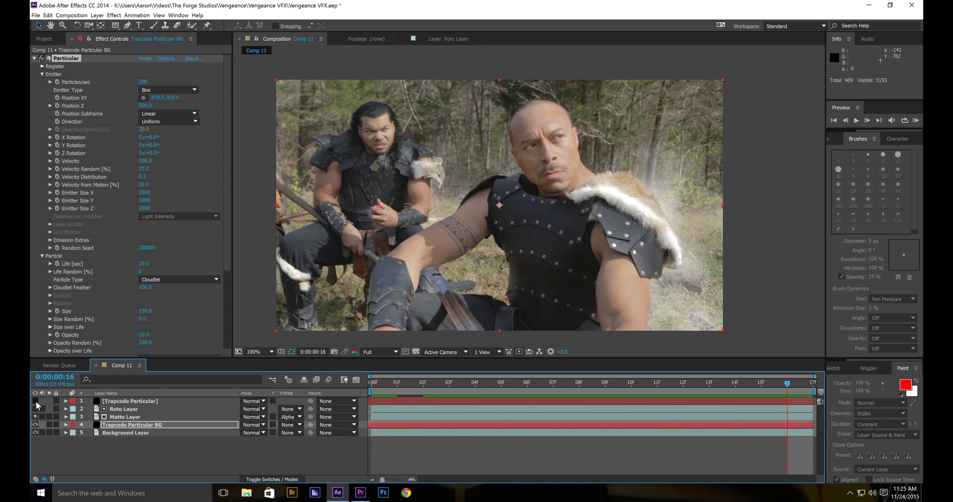
left_click(35, 400)
left_click(36, 401)
left_click(35, 400)
left_click(36, 401)
left_click(35, 401)
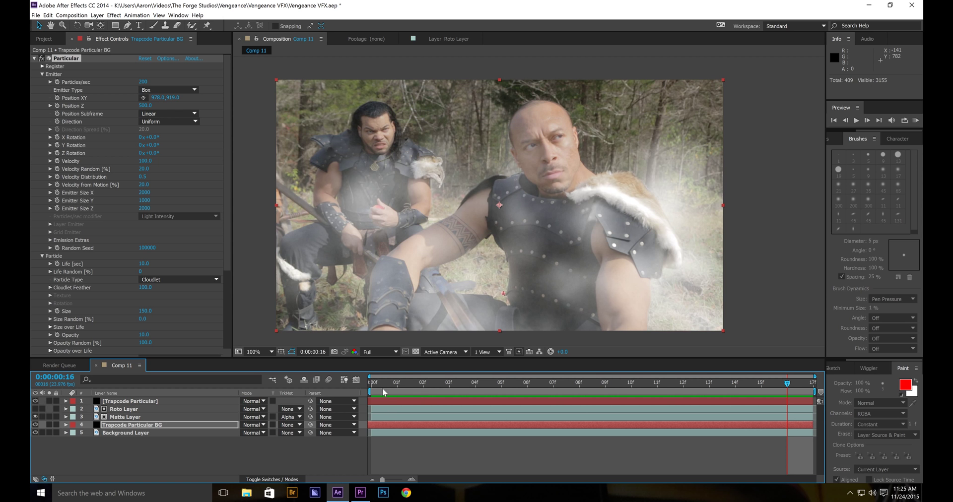
- Return to the first frame, save the project and deselect the layers
left_click_drag(378, 386, 357, 382)
key("ctrl+s")
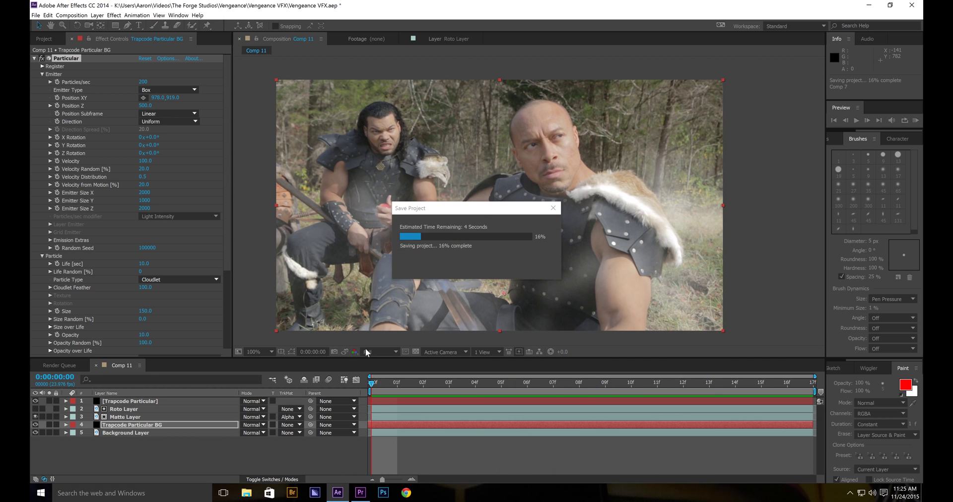
left_click(180, 444)
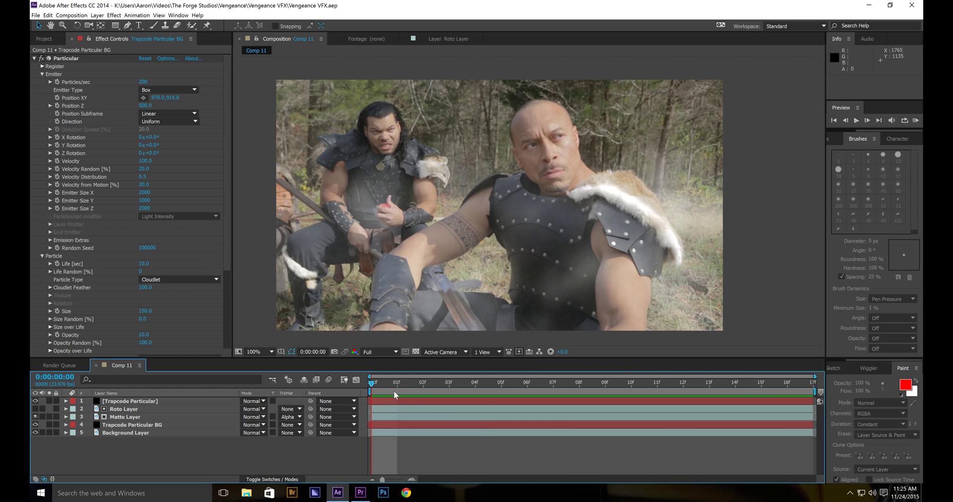
- Shift both Trapcode Particular layers earlier in time and extend their ends to the end of the composition
key("space")
left_click(142, 425)
left_click(145, 400, "ctrl")
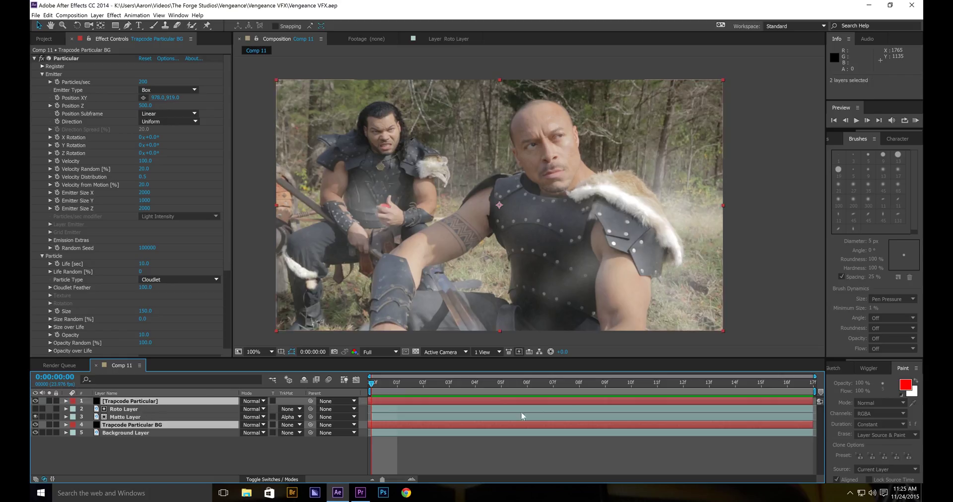
left_click_drag(559, 400, 208, 397)
left_click_drag(447, 400, 812, 400)
- Preview the time-shifted fog across the clip and save the project
key("space")
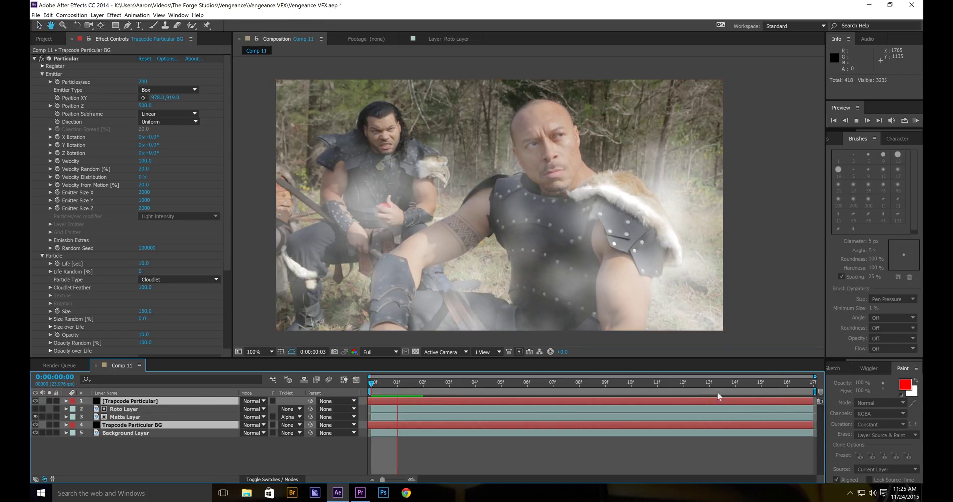
left_click_drag(711, 385, 812, 383)
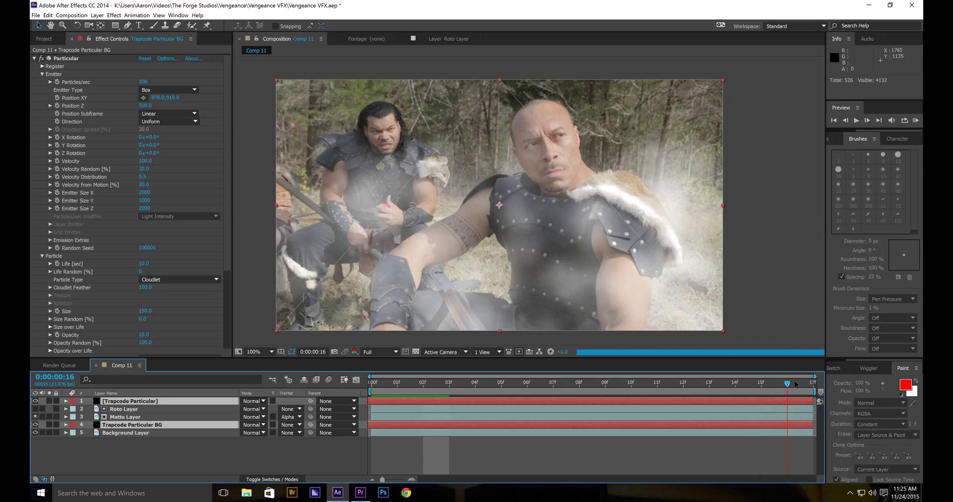
left_click(383, 383)
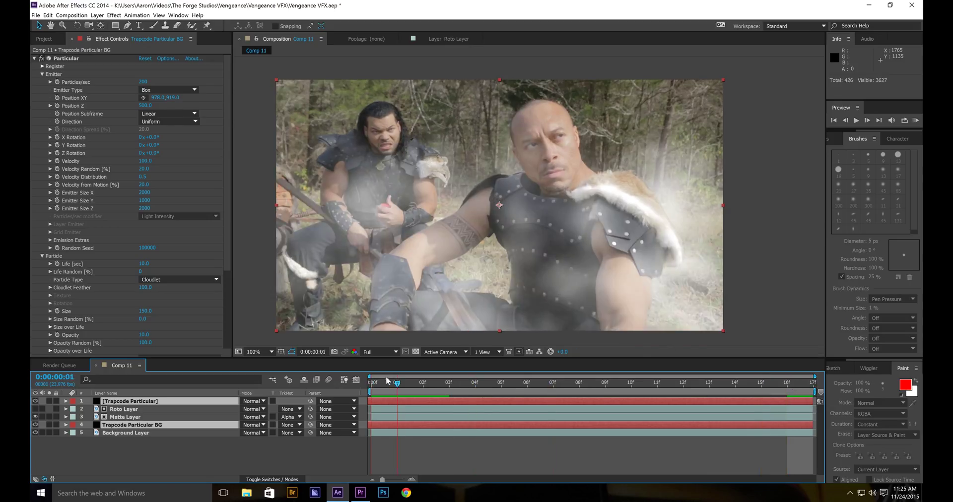
left_click_drag(383, 381, 342, 373)
key("ctrl+s")
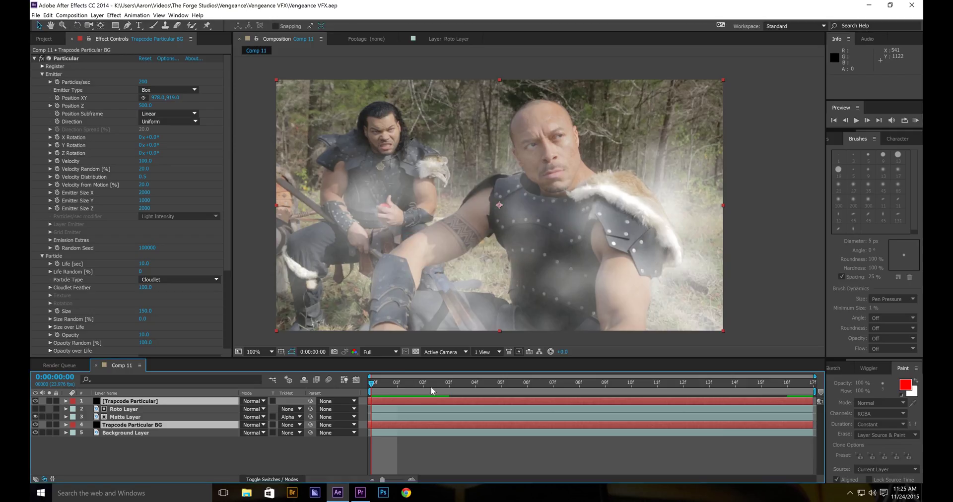
left_click_drag(430, 386, 462, 384)
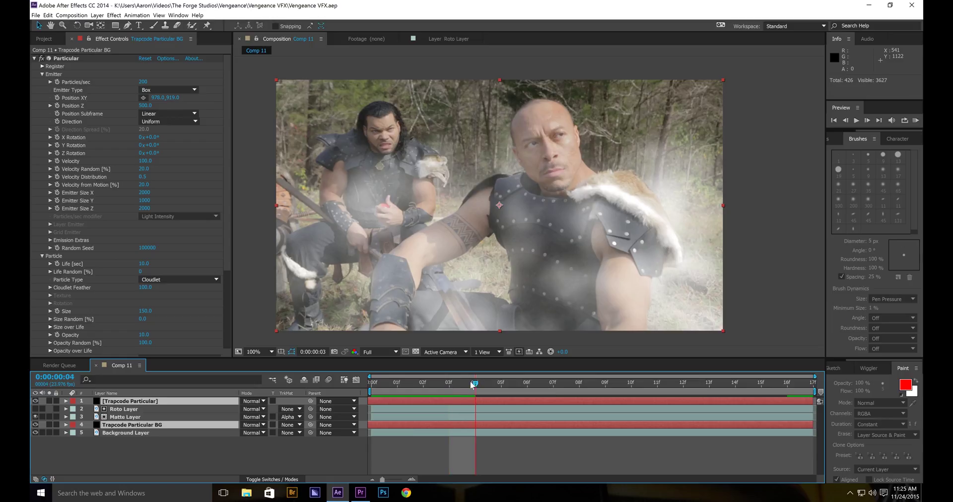
left_click(473, 385)
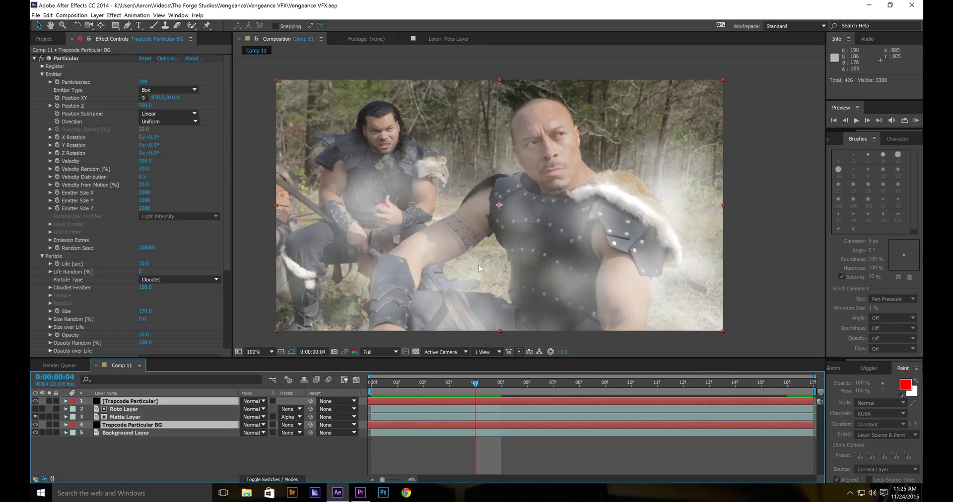